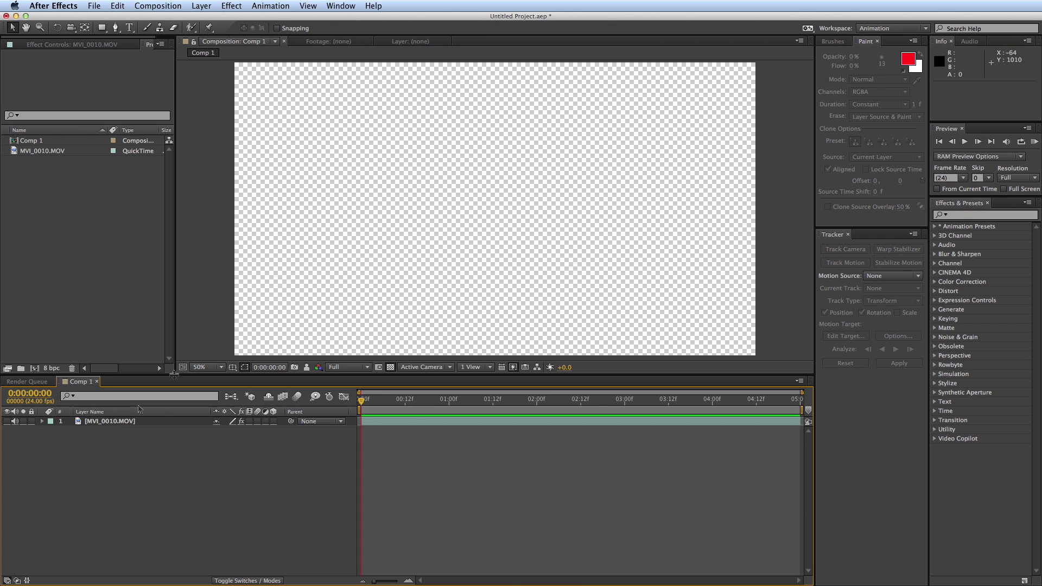
Step: Turn on the visibility of the MVI_0010.MOV layer and preview the footage from its start
{"action": "left_click", "coordinate": [7, 422]}
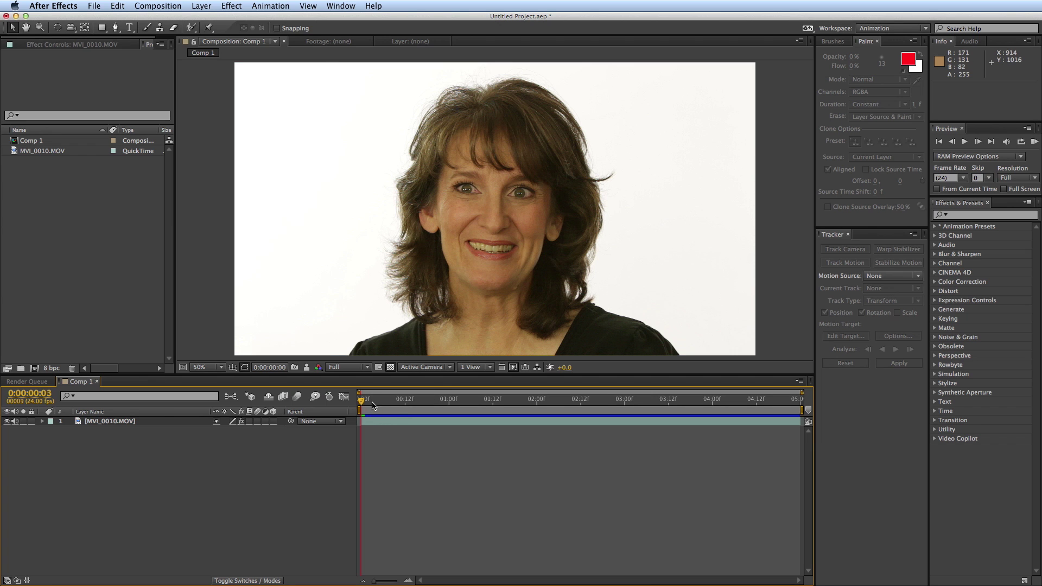
{"action": "key", "text": "space"}
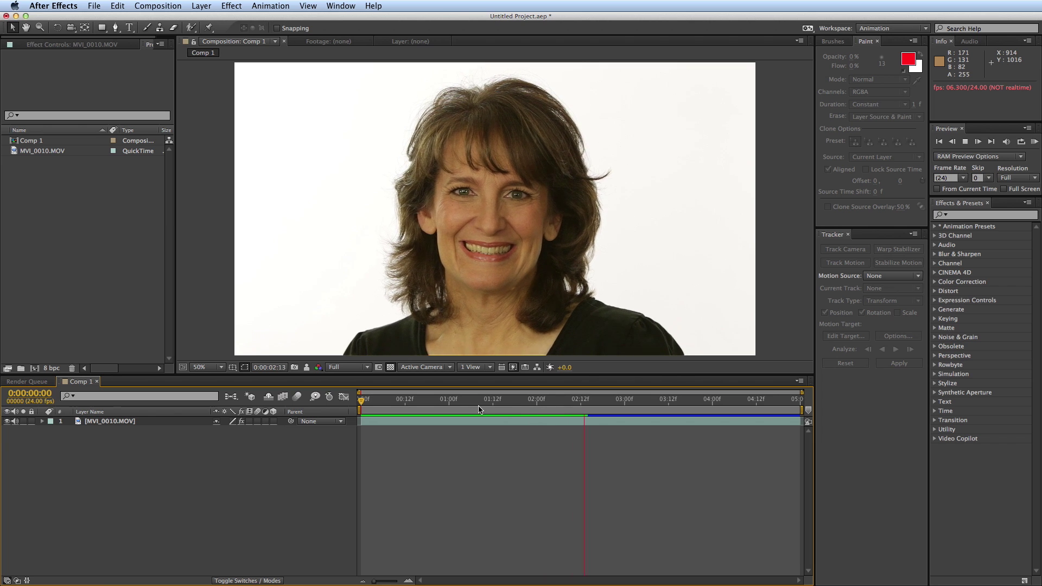
{"action": "left_click_drag", "start_coordinate": [361, 402], "coordinate": [387, 400]}
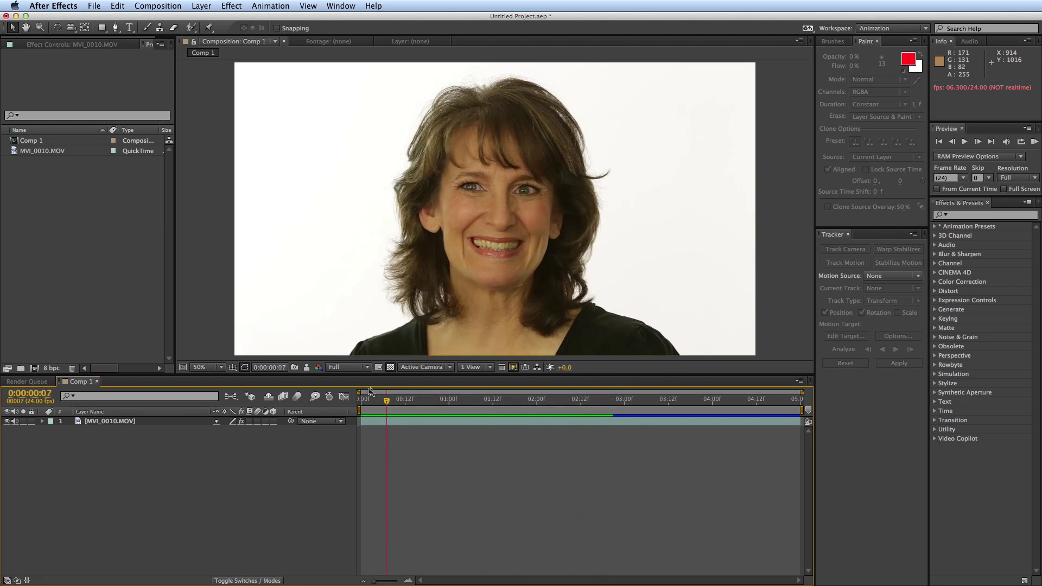
{"action": "key", "text": "Home"}
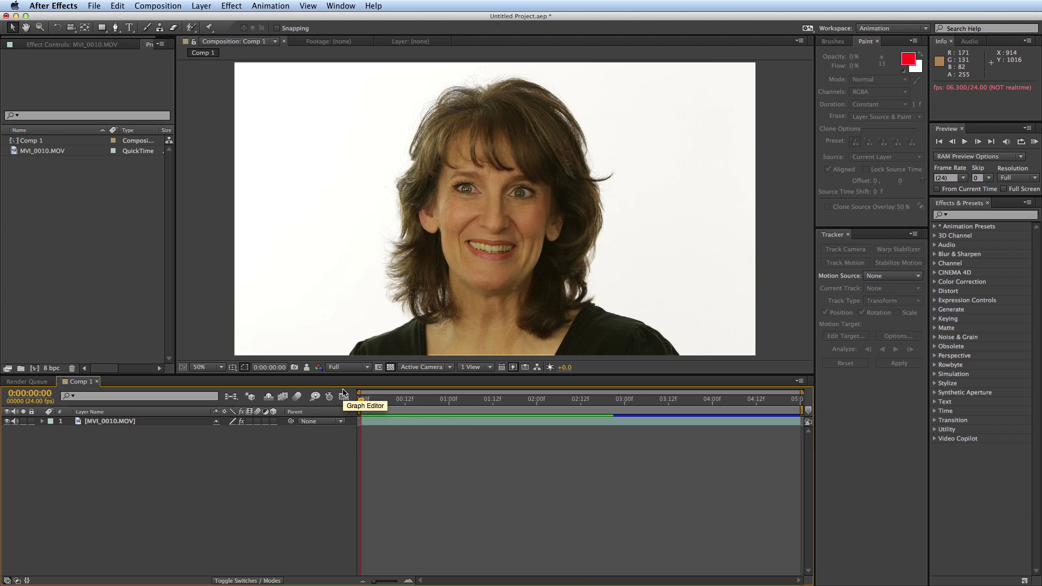
Step: Pre-compose the MVI_0010.MOV layer as "talent", moving all attributes into the new composition
{"action": "left_click", "coordinate": [401, 424]}
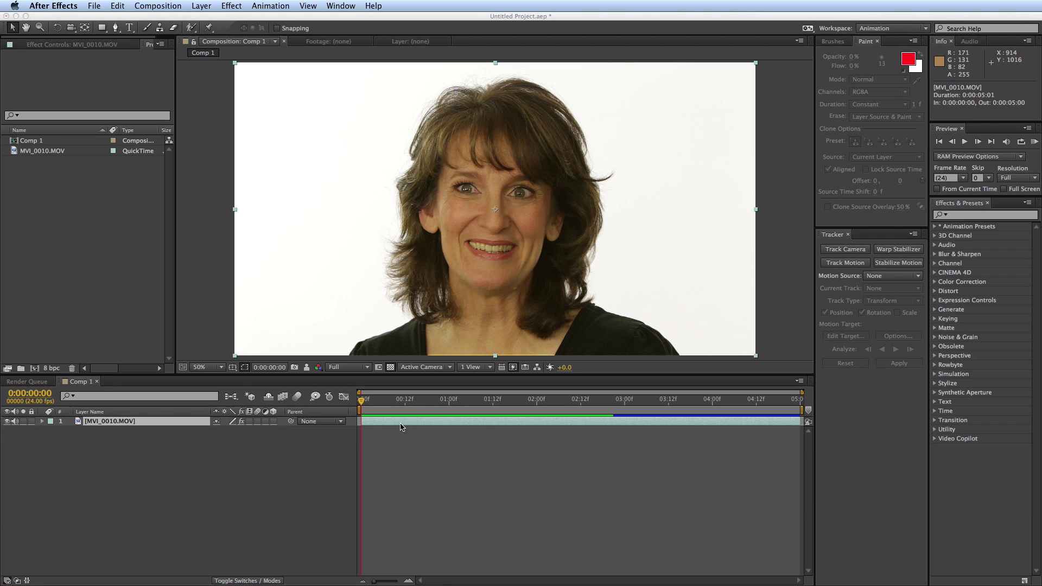
{"action": "key", "text": "super+shift+c"}
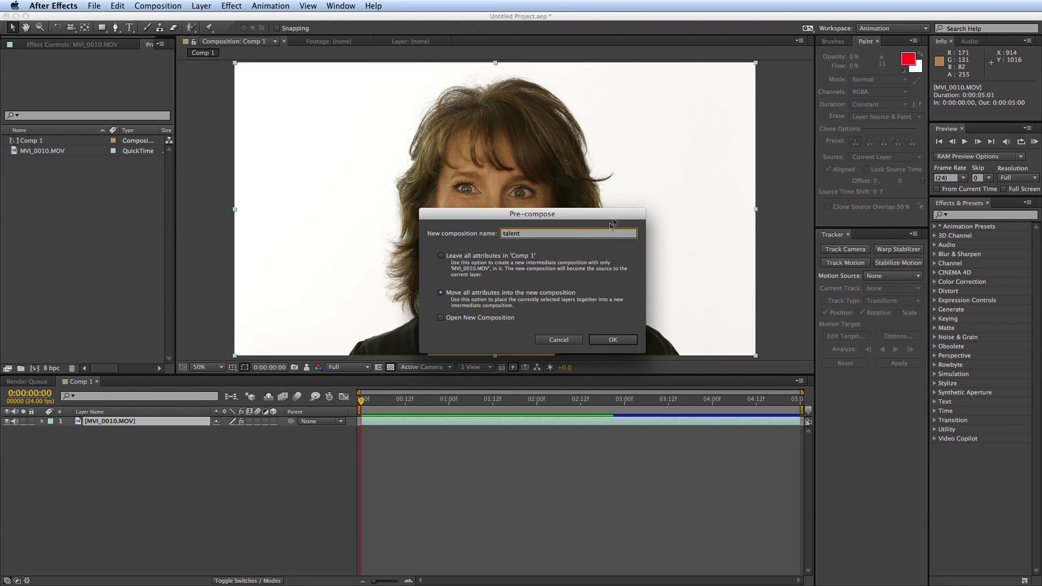
{"action": "left_click", "coordinate": [612, 340]}
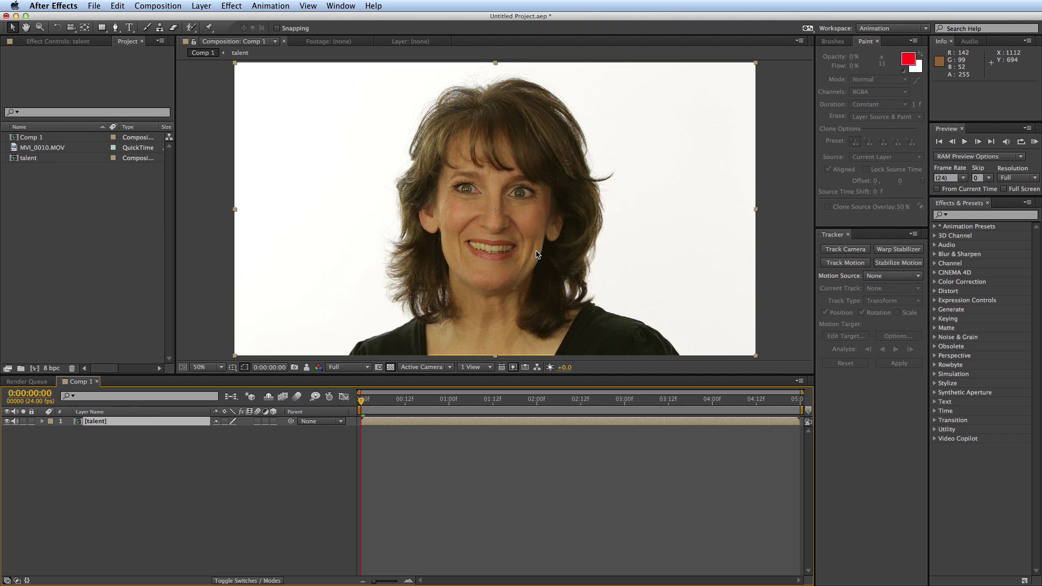
Step: Check the contents of the talent composition and scrub through the head movement in Comp 1
{"action": "double_click", "coordinate": [397, 422]}
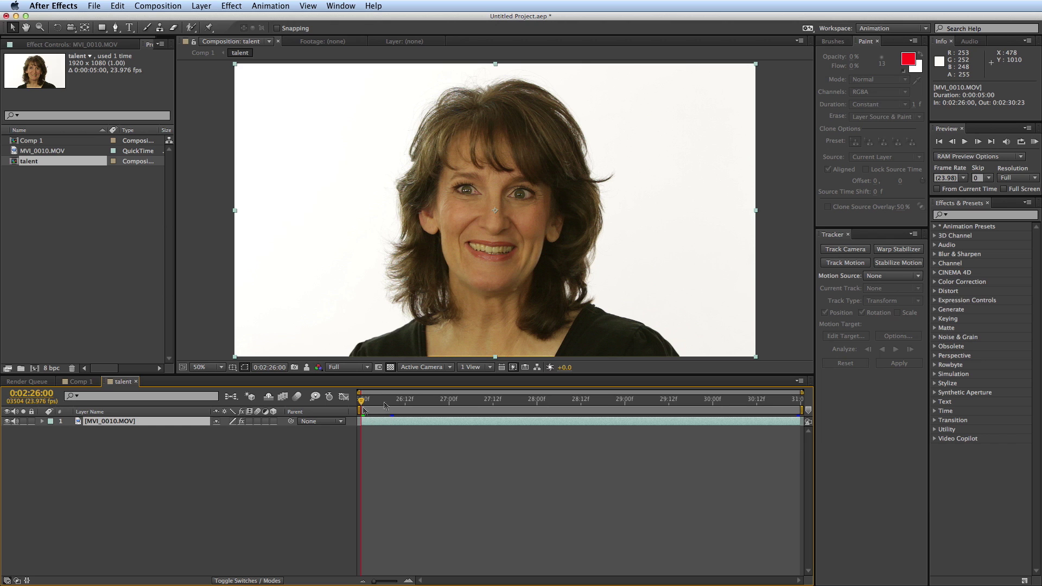
{"action": "left_click", "coordinate": [81, 382]}
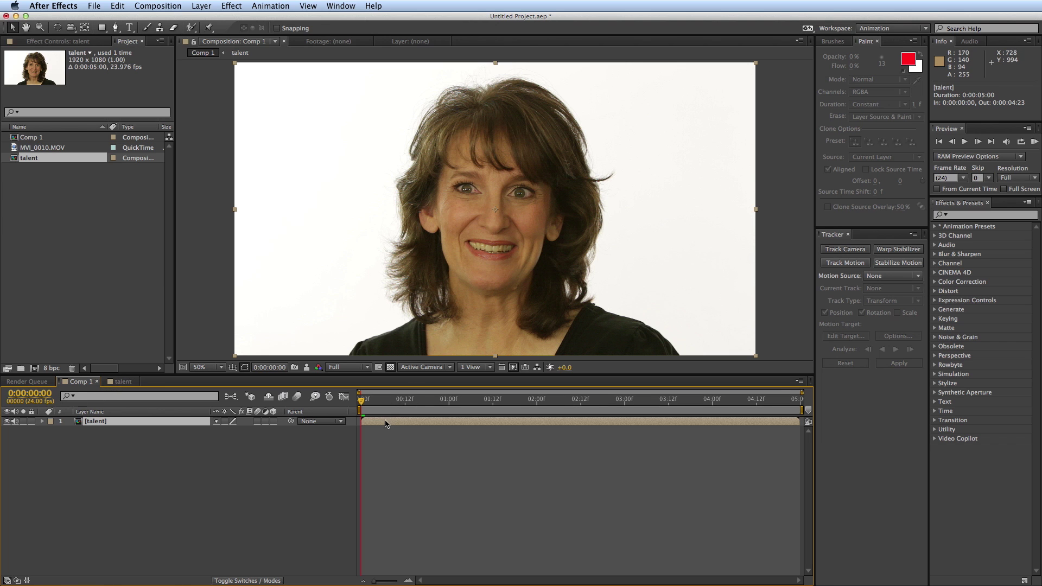
{"action": "scroll", "coordinate": [500, 222], "scroll_direction": "up", "scroll_amount": 2}
{"action": "left_click_drag", "start_coordinate": [372, 403], "coordinate": [494, 424]}
Step: Set up position and rotation motion tracking on the talent layer, placing Track Point 1 on the cheek with enlarged feature and search regions
{"action": "left_click", "coordinate": [845, 263]}
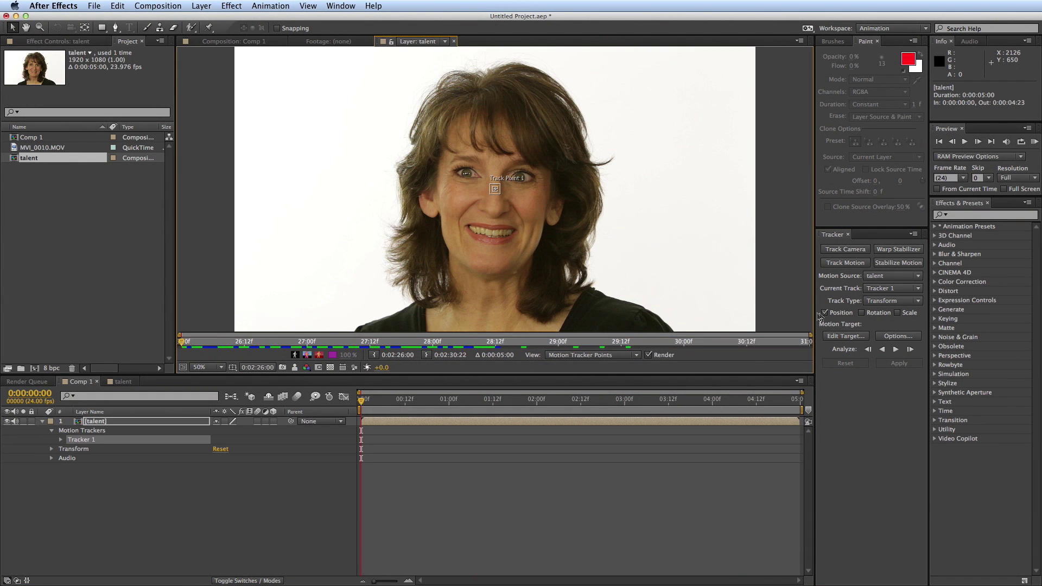
{"action": "left_click", "coordinate": [862, 313]}
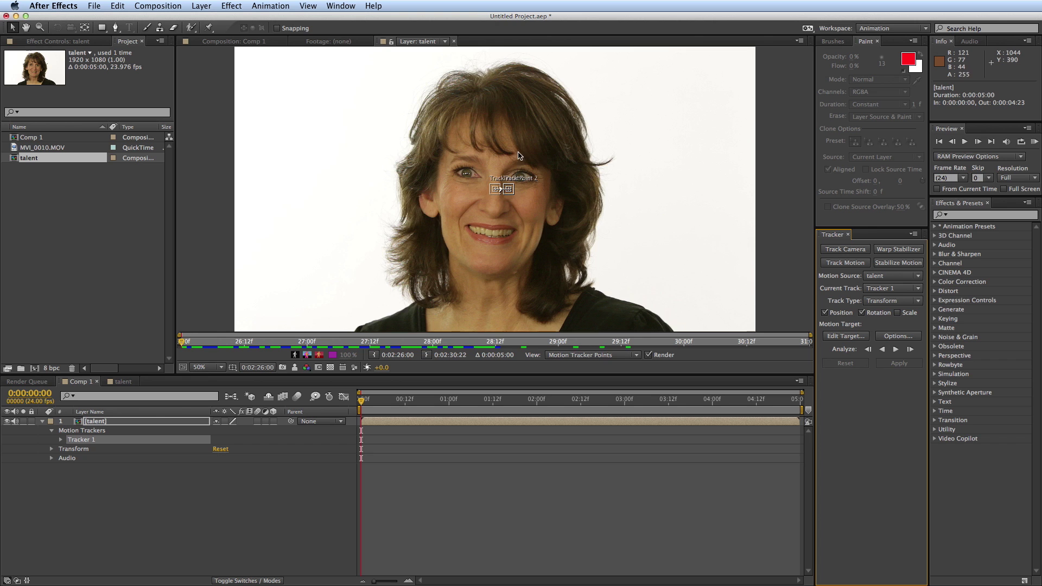
{"action": "scroll", "coordinate": [520, 190], "scroll_direction": "up", "scroll_amount": 4}
{"action": "left_click_drag", "start_coordinate": [493, 200], "coordinate": [403, 212]}
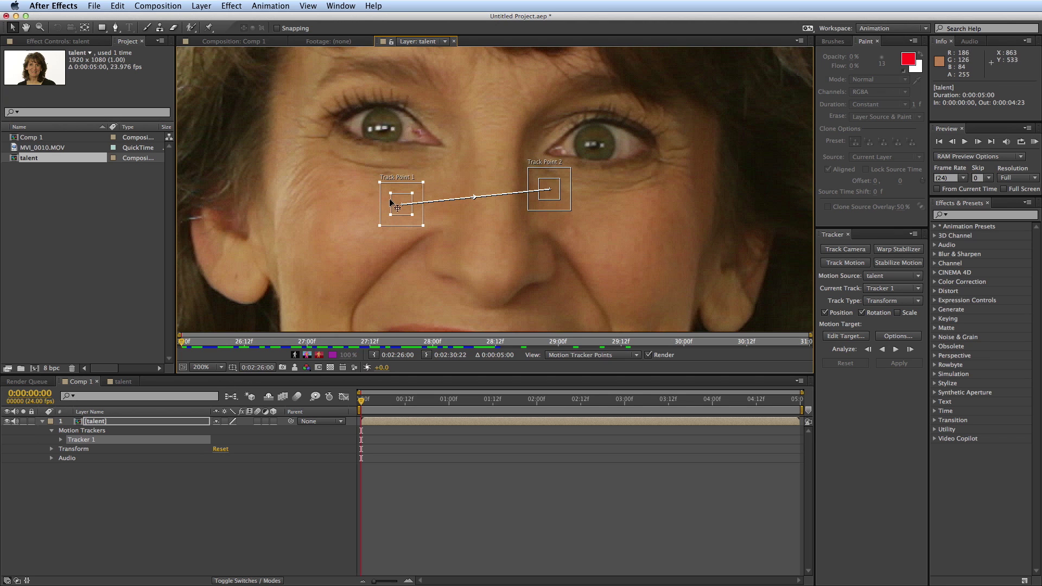
{"action": "mouse_move", "coordinate": [412, 193]}
{"action": "left_mouse_down"}
{"action": "mouse_move", "coordinate": [428, 190]}
{"action": "mouse_move", "coordinate": [419, 189]}
{"action": "left_mouse_up"}
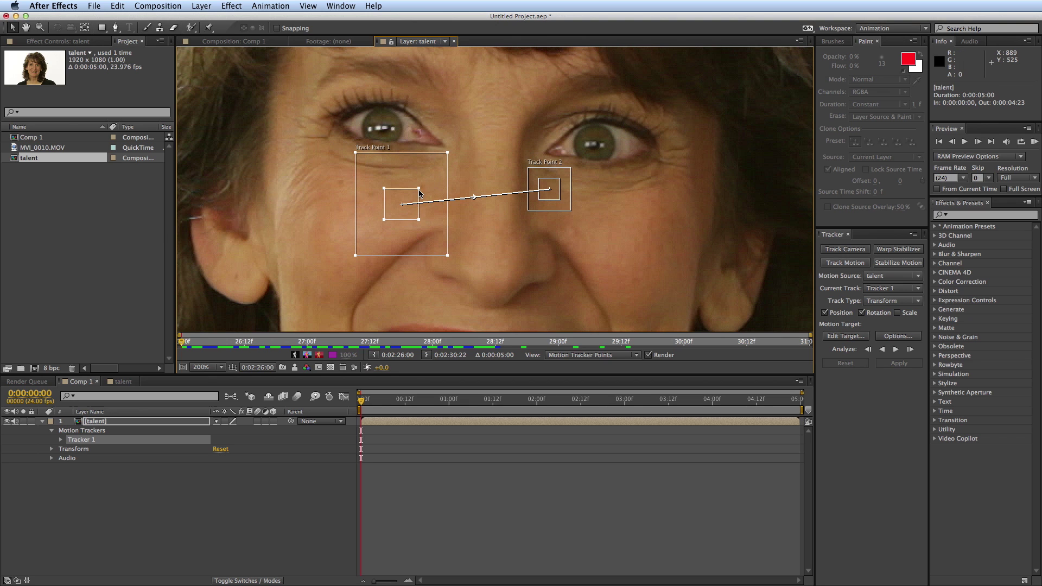
{"action": "mouse_move", "coordinate": [356, 154]}
{"action": "left_mouse_down"}
{"action": "mouse_move", "coordinate": [344, 174]}
{"action": "mouse_move", "coordinate": [363, 170]}
{"action": "mouse_move", "coordinate": [346, 164]}
{"action": "left_mouse_up"}
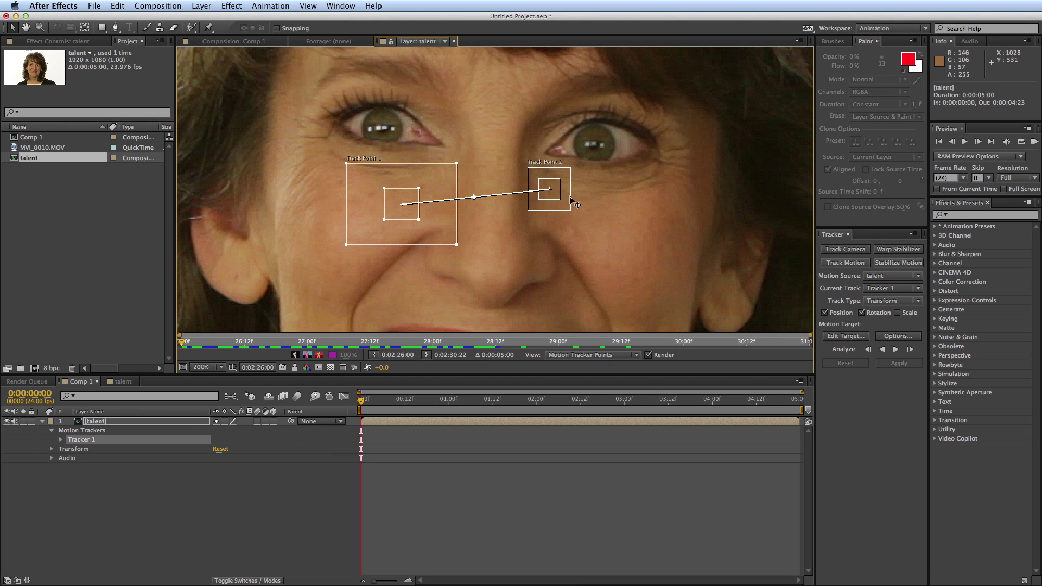
Step: Move Track Point 1 beside the nose just above the mouth, flatten its feature region, and check the spot against the footage
{"action": "key", "text": "comma"}
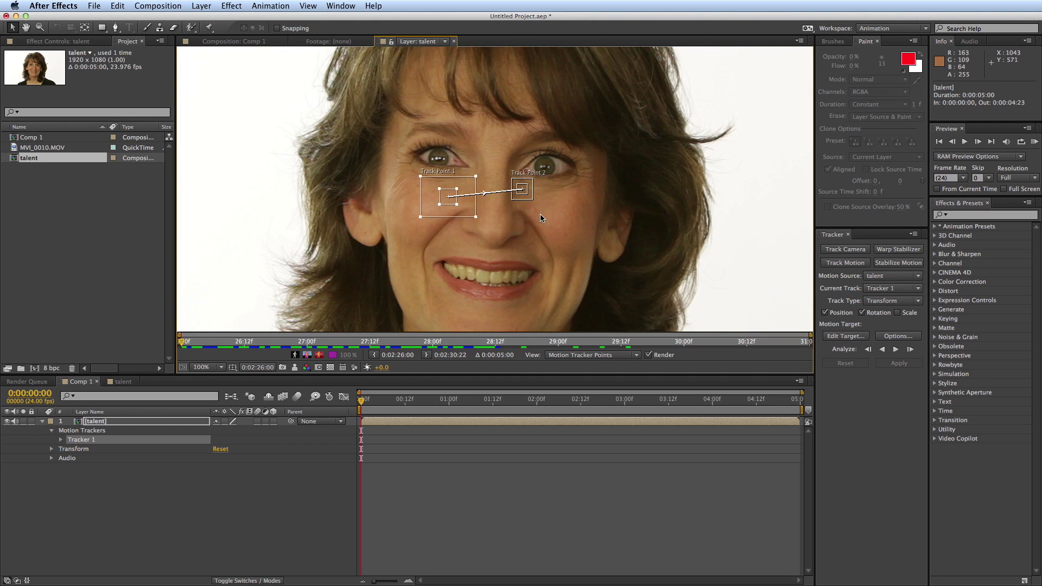
{"action": "left_click_drag", "start_coordinate": [367, 404], "coordinate": [317, 405]}
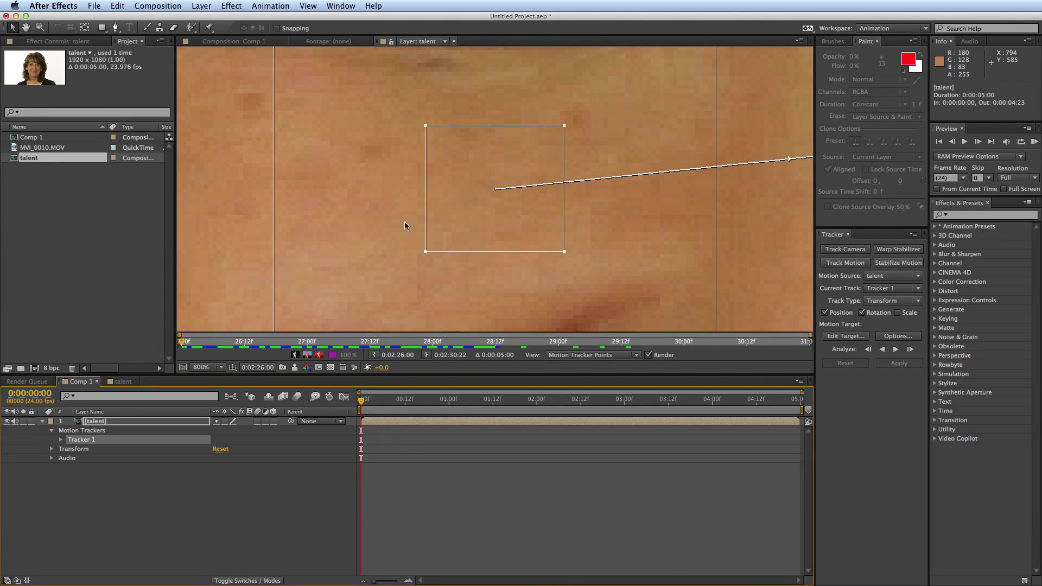
{"action": "left_click_drag", "start_coordinate": [511, 198], "coordinate": [557, 274]}
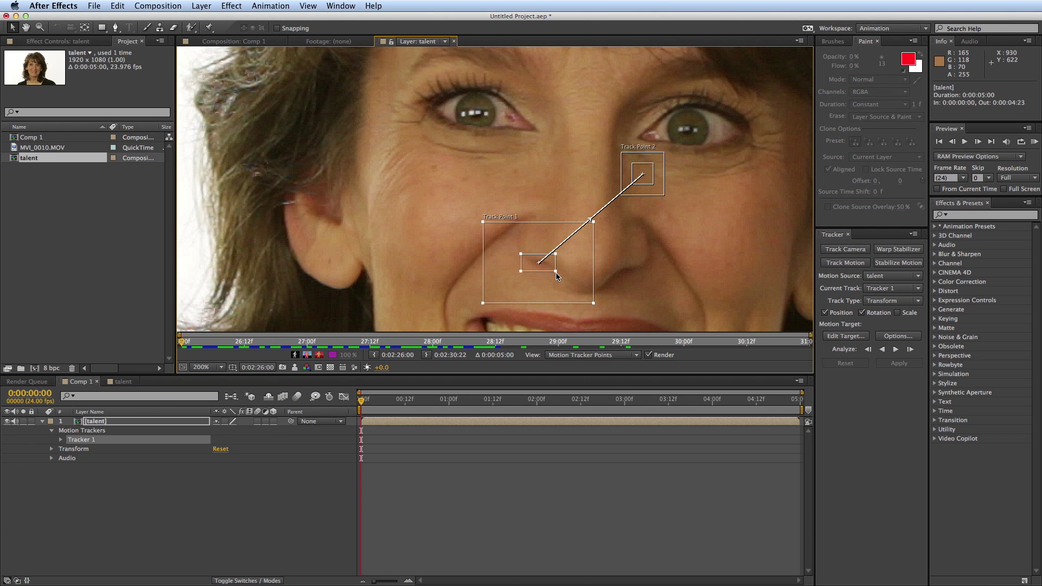
{"action": "key", "text": "space"}
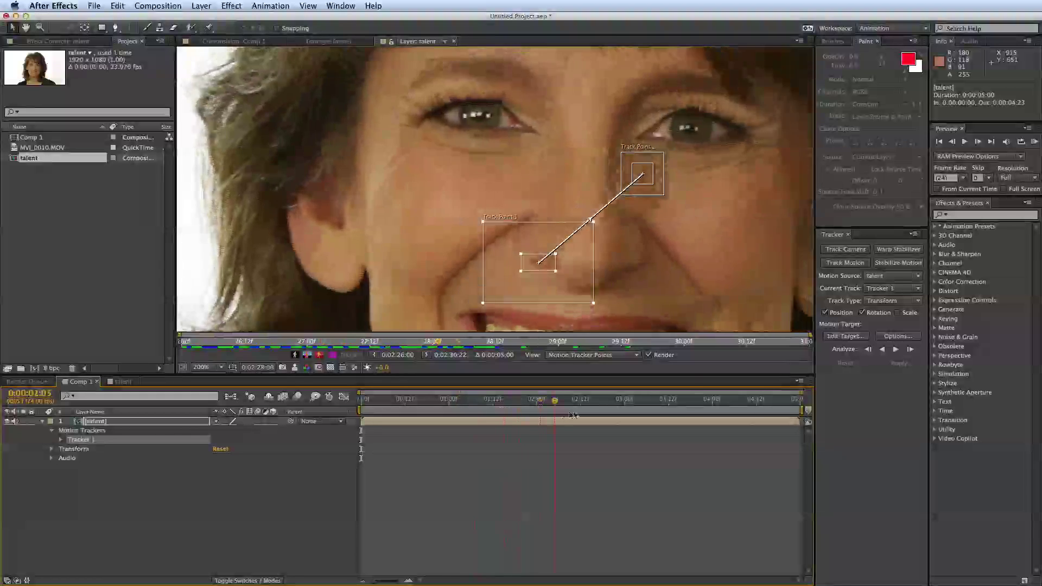
{"action": "key", "text": "space"}
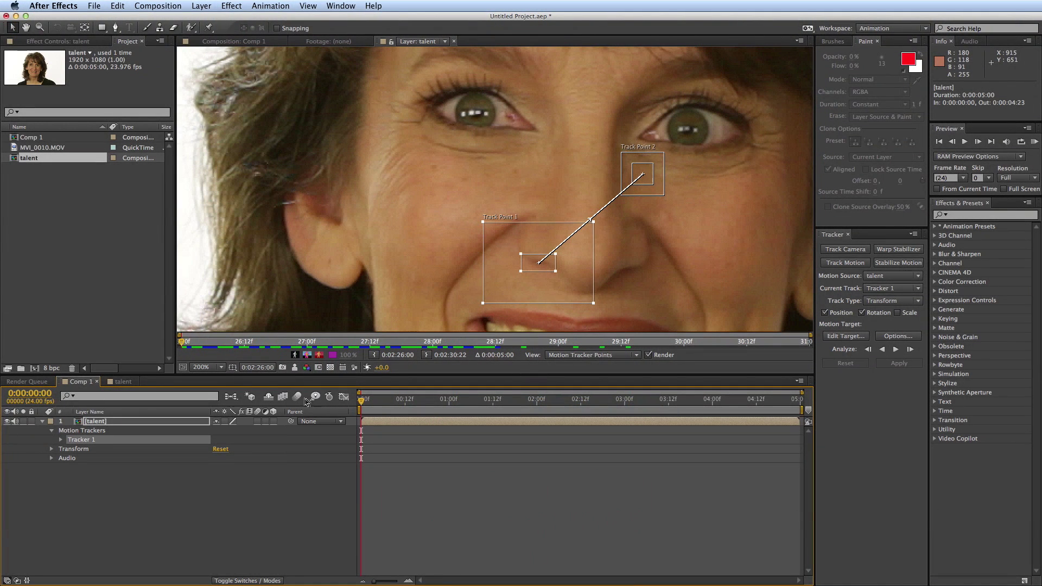
Step: Shift Track Point 1 up to the crease beside the nostril, enlarge its feature region and widen its search region
{"action": "left_click_drag", "start_coordinate": [557, 271], "coordinate": [550, 234]}
{"action": "left_click_drag", "start_coordinate": [622, 282], "coordinate": [617, 261]}
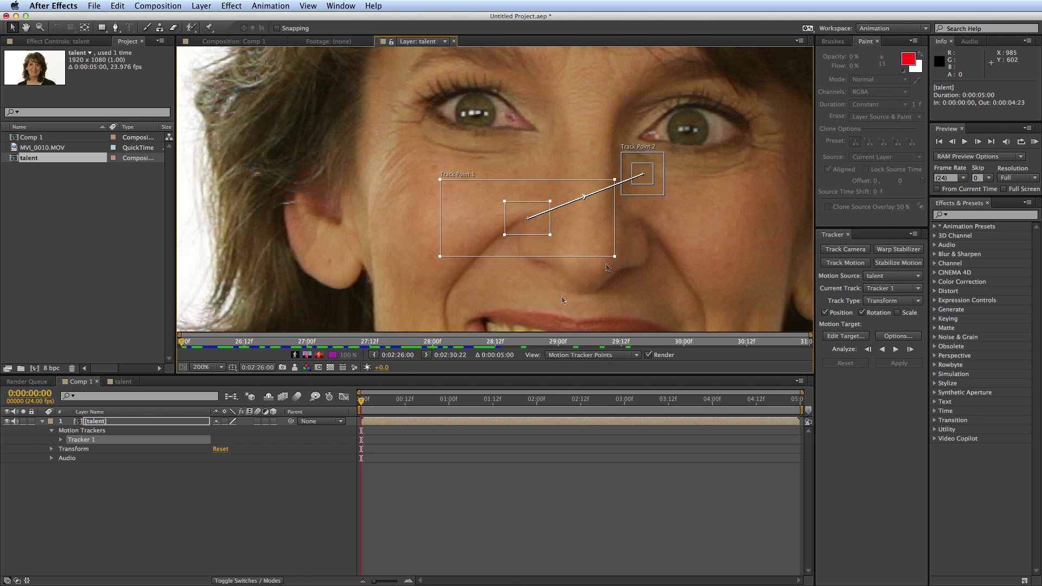
{"action": "left_click_drag", "start_coordinate": [362, 403], "coordinate": [576, 405]}
{"action": "key", "text": "Home"}
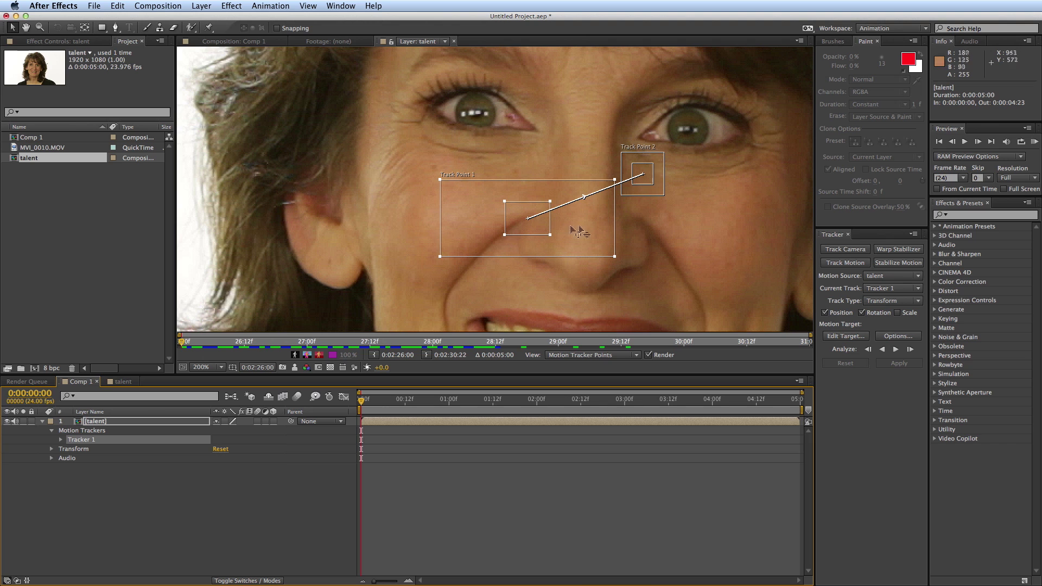
Step: Place Track Point 2 on the opposite side of the nose with enlarged regions and analyze the motion from the first frame
{"action": "left_click_drag", "start_coordinate": [653, 184], "coordinate": [714, 262]}
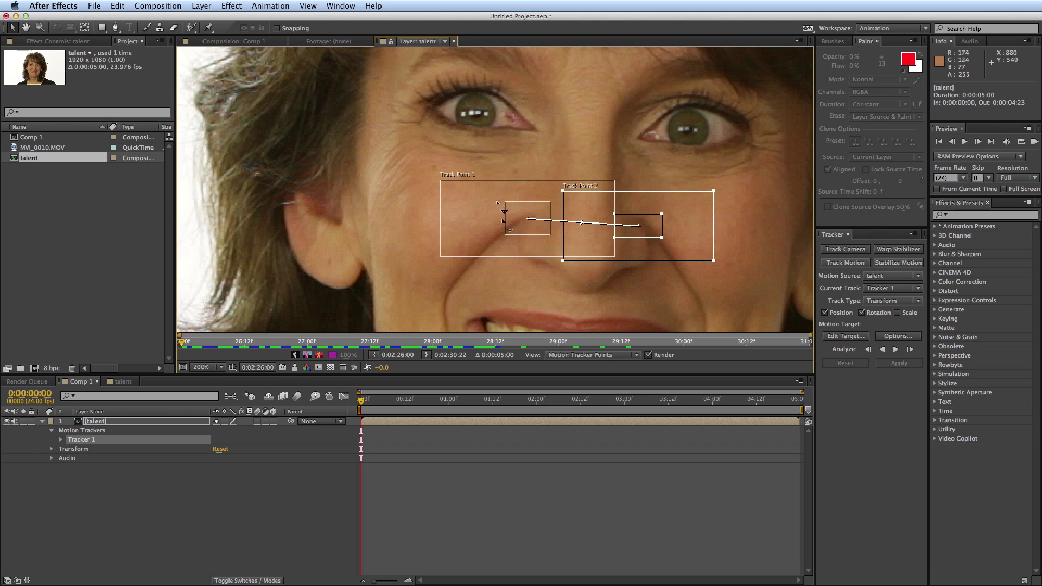
{"action": "left_click", "coordinate": [355, 402]}
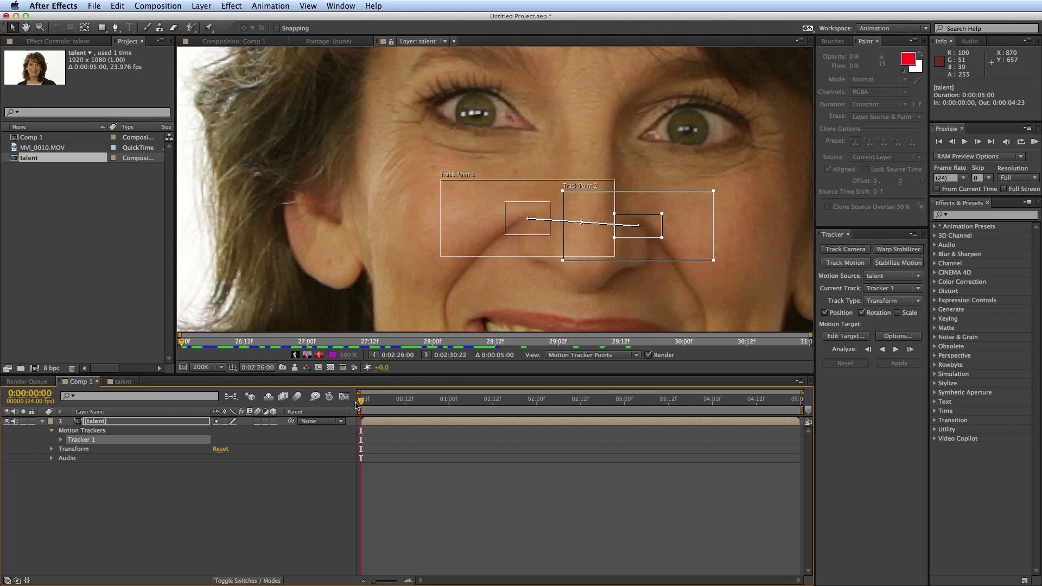
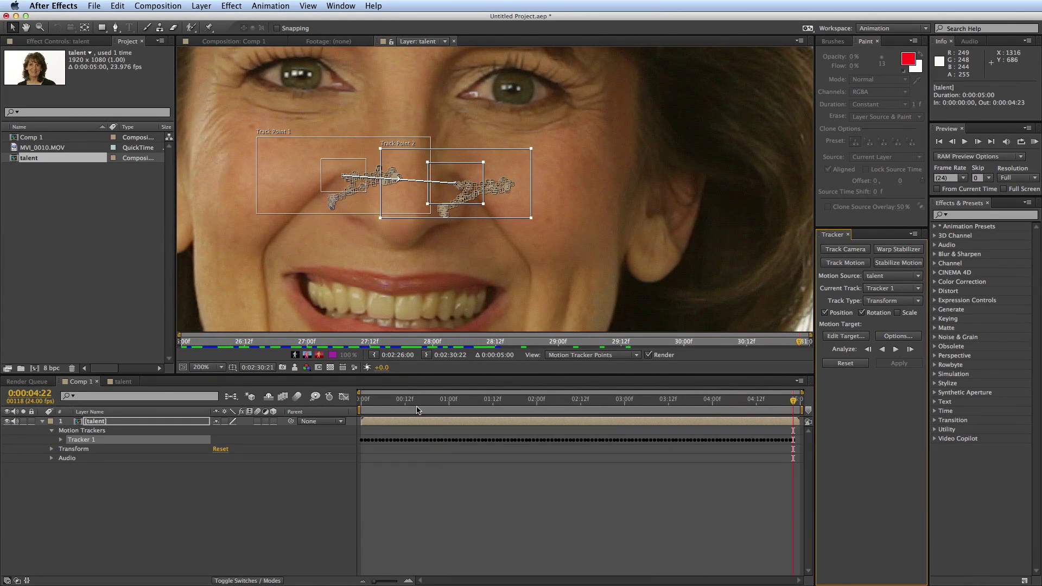
Step: Play back the tracked points over the footage and delete Tracker 1 from the talent layer
{"action": "key", "text": "Home"}
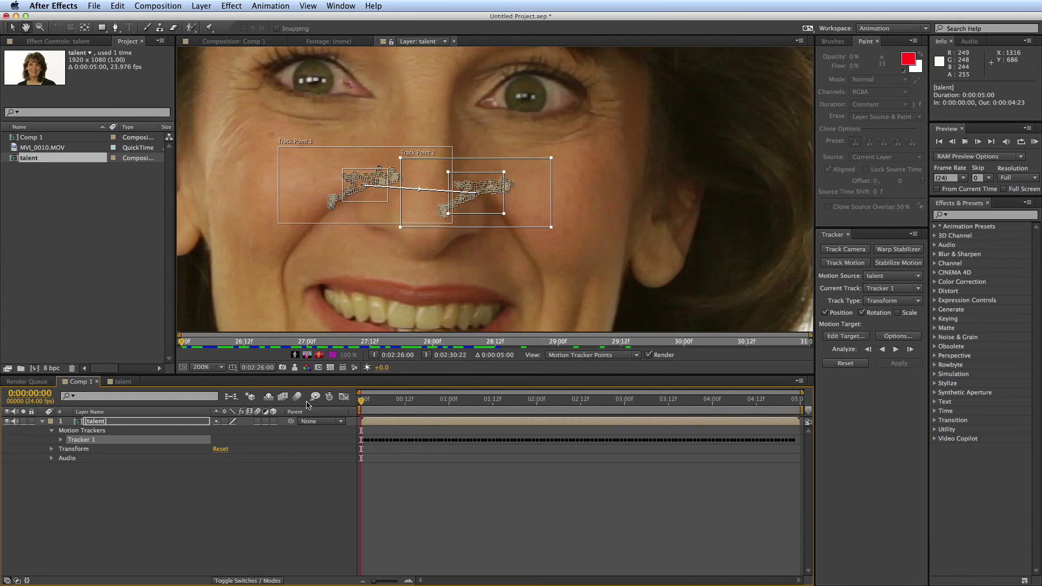
{"action": "key", "text": "space"}
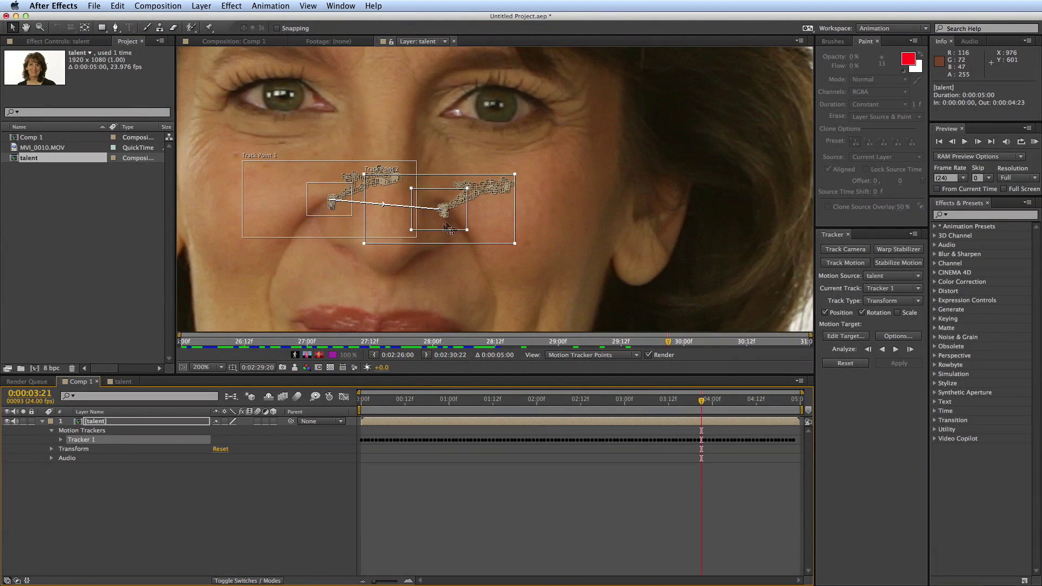
{"action": "key", "text": "space"}
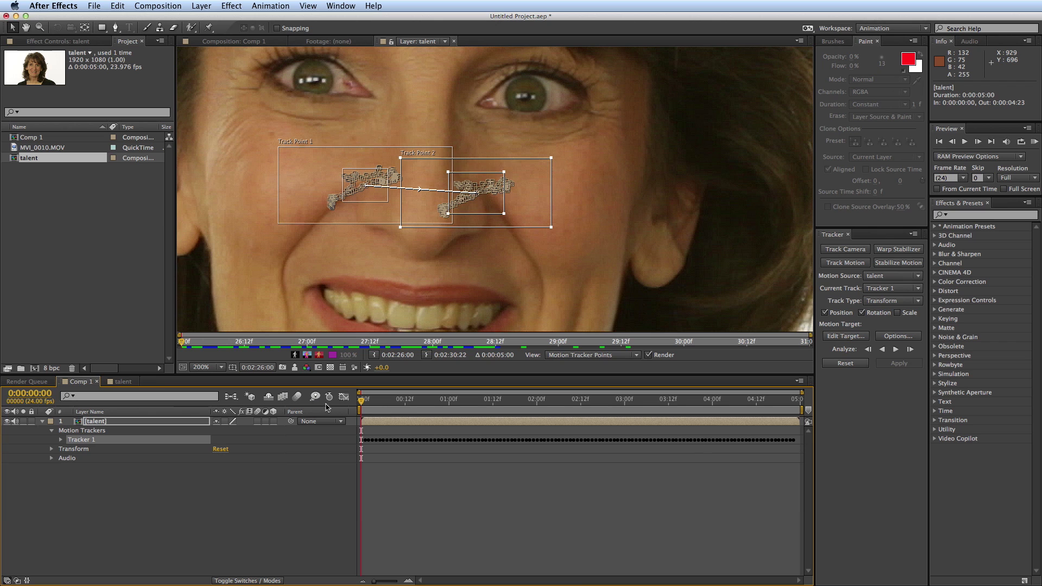
{"action": "left_click", "coordinate": [380, 424]}
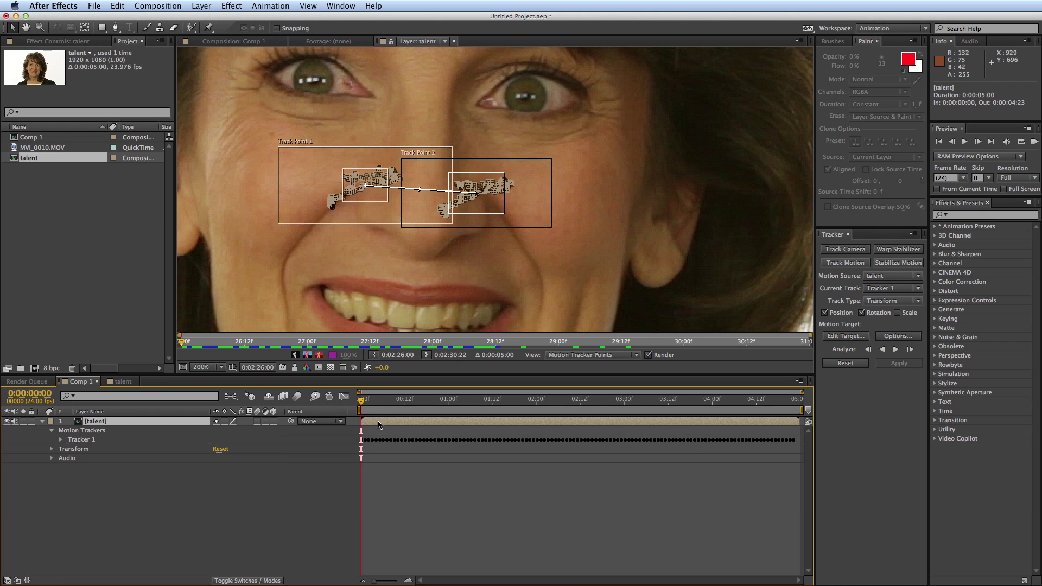
{"action": "left_click", "coordinate": [82, 441]}
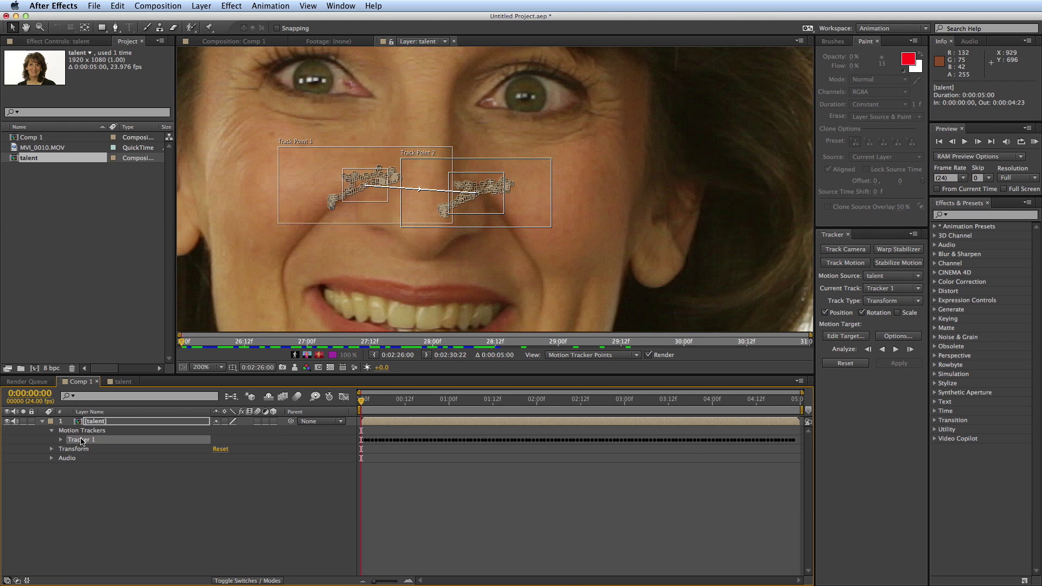
{"action": "key", "text": "Delete"}
Step: Apply Curves to MVI_0010.MOV inside the talent composition, shape a steep S-curve for extreme contrast, and return to Comp 1
{"action": "double_click", "coordinate": [378, 423]}
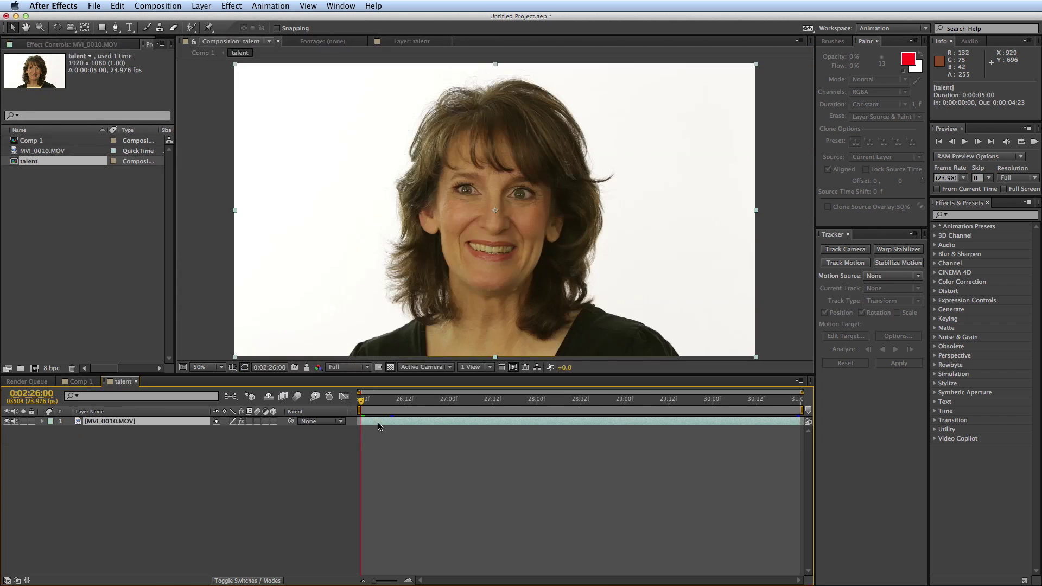
{"action": "left_click", "coordinate": [234, 6]}
{"action": "left_click", "coordinate": [242, 29]}
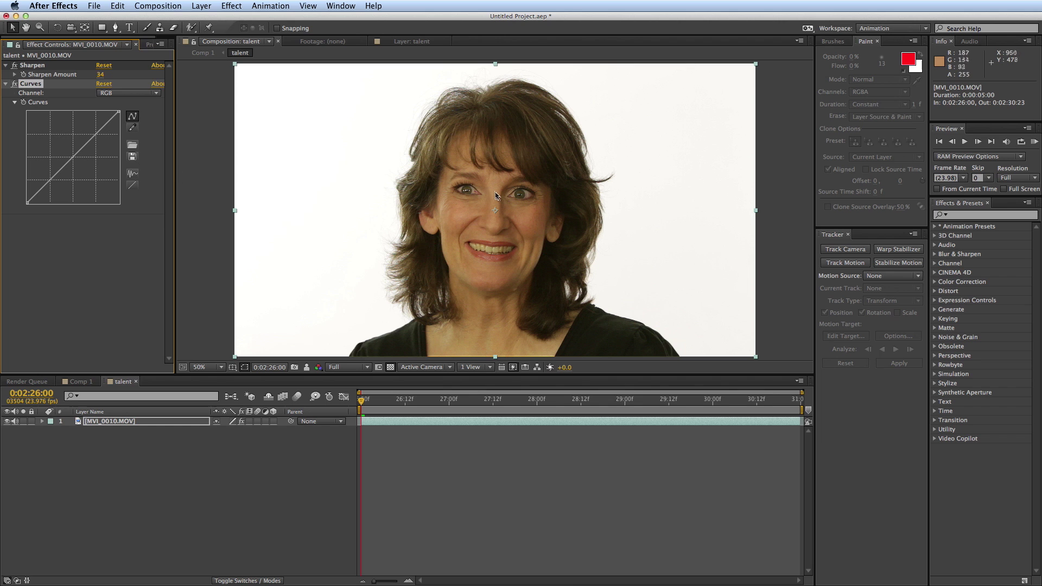
{"action": "key", "text": "period"}
{"action": "key", "text": "period"}
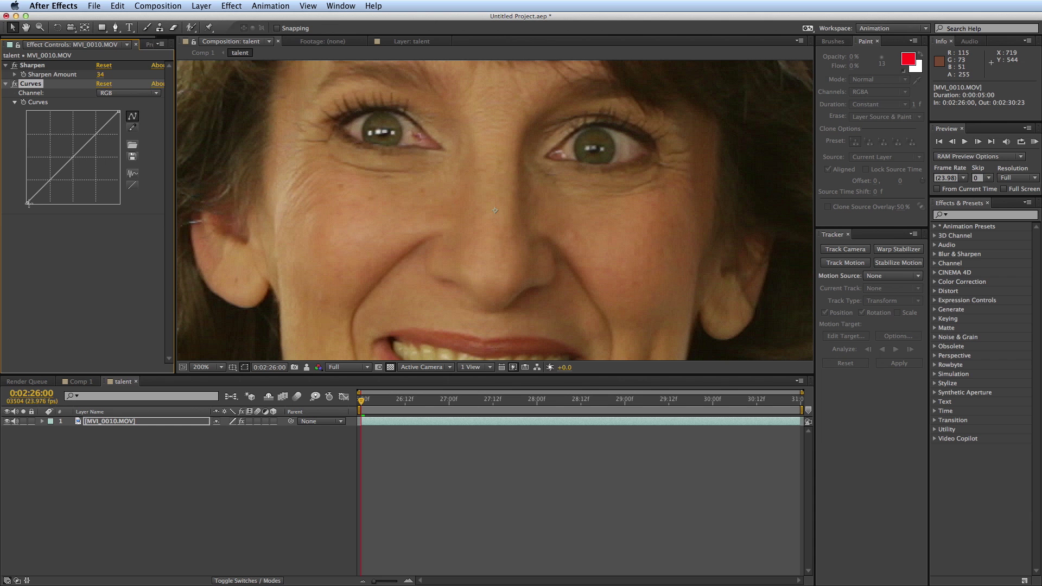
{"action": "left_click_drag", "start_coordinate": [32, 198], "coordinate": [49, 195]}
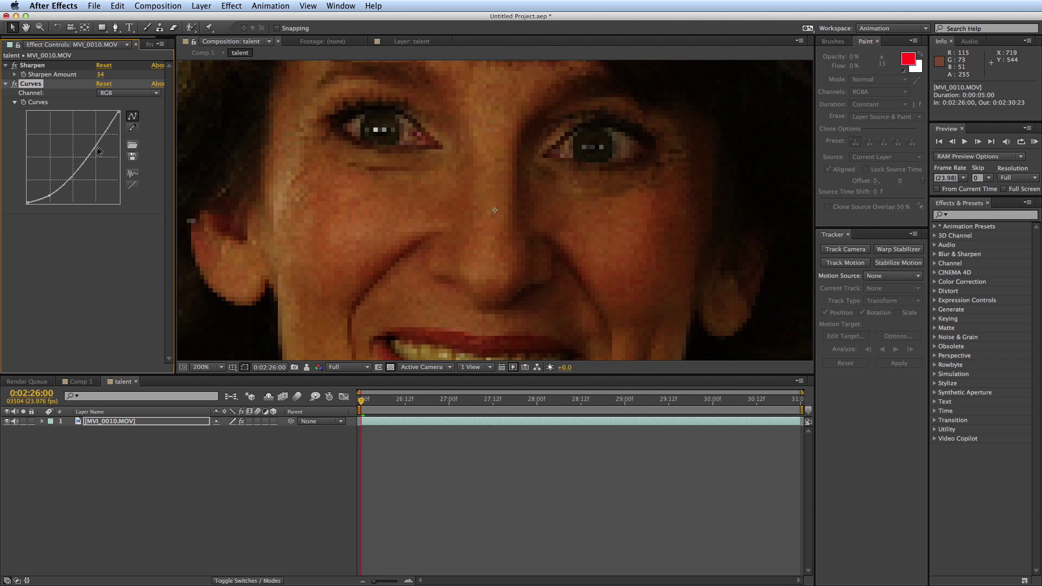
{"action": "left_click_drag", "start_coordinate": [95, 149], "coordinate": [67, 139]}
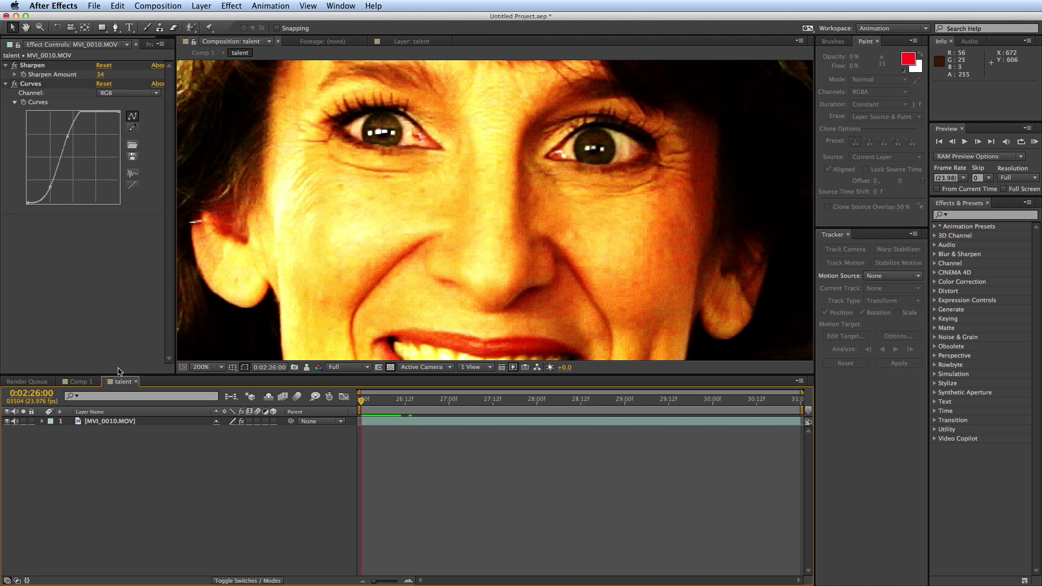
{"action": "left_click", "coordinate": [76, 383]}
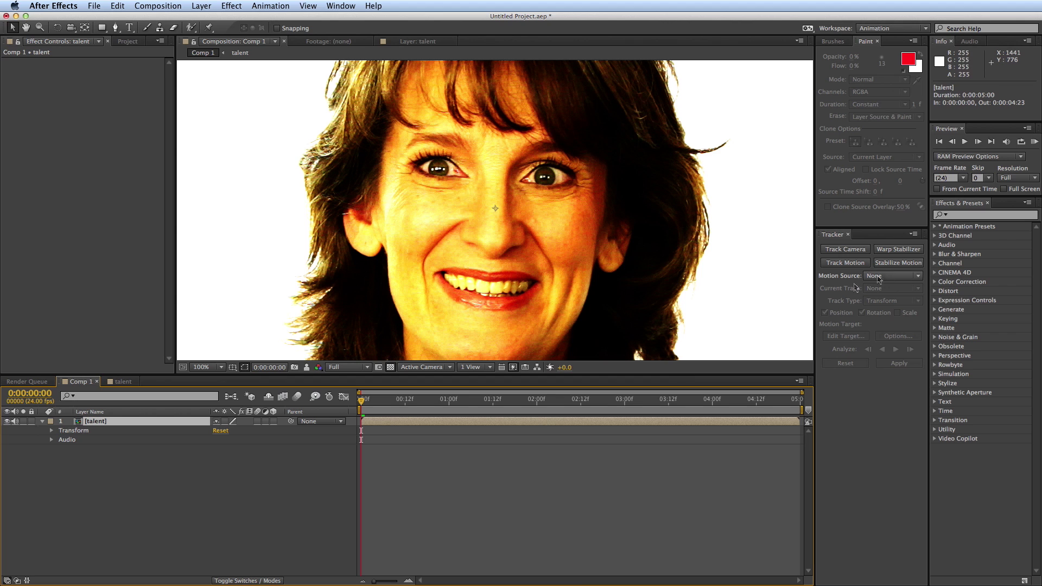
Step: Start a new motion track on the talent layer with rotation enabled, and place enlarged track points on both sides of the nose
{"action": "left_click", "coordinate": [846, 264]}
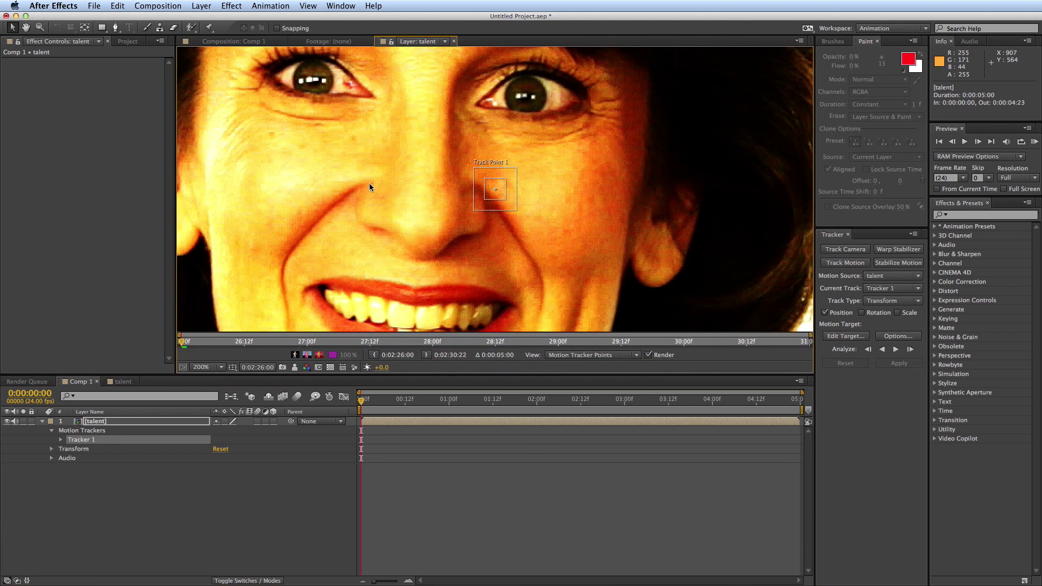
{"action": "key", "text": "period"}
{"action": "left_click_drag", "start_coordinate": [516, 212], "coordinate": [505, 238]}
{"action": "key", "text": "comma"}
{"action": "key", "text": "comma"}
{"action": "left_click", "coordinate": [862, 313]}
{"action": "left_click_drag", "start_coordinate": [423, 196], "coordinate": [491, 201]}
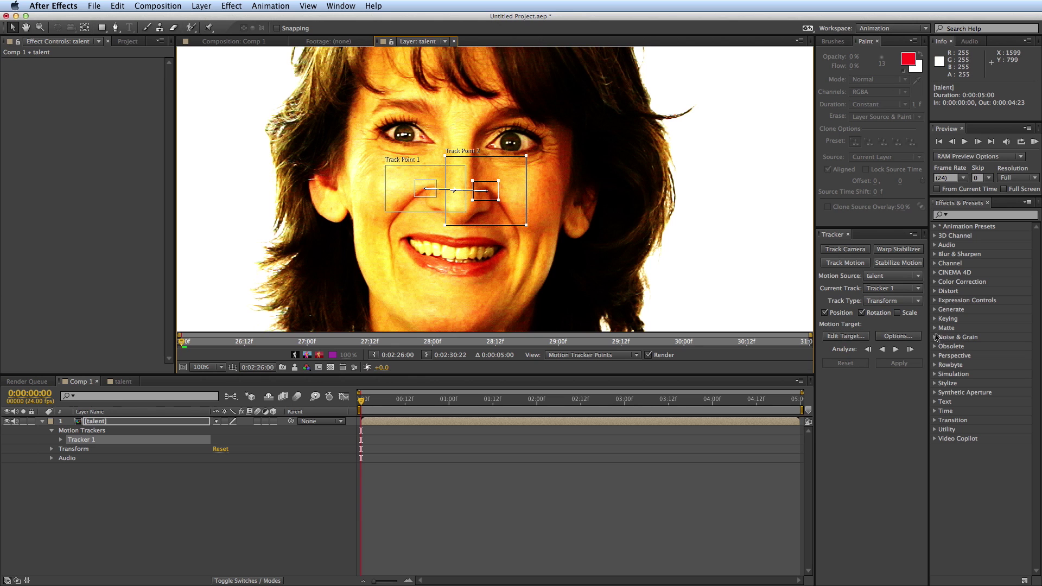
Step: Analyze the motion forward from the first frame and play back the tracked points over the footage
{"action": "left_click", "coordinate": [896, 350]}
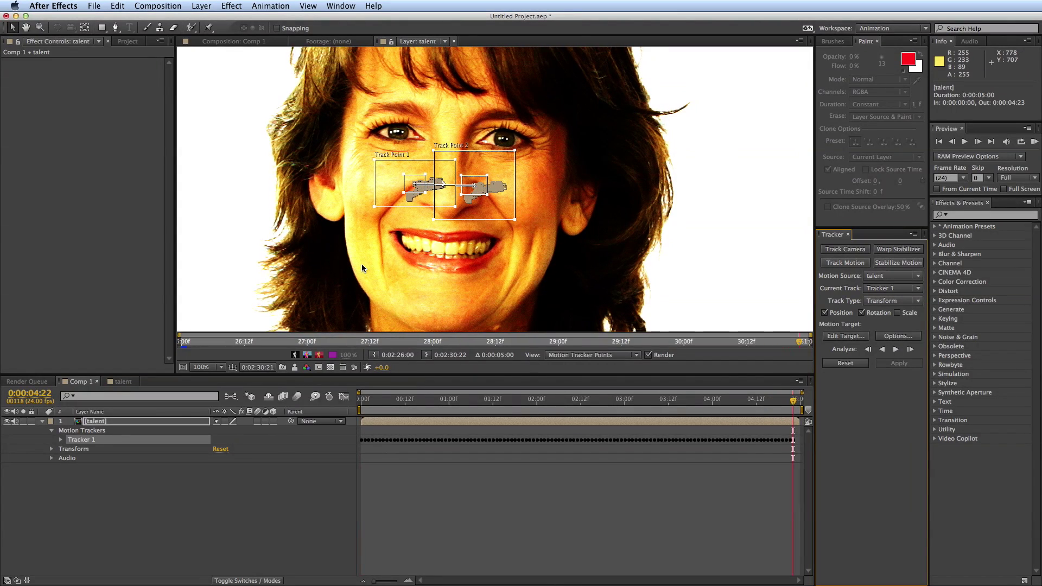
{"action": "key", "text": "space"}
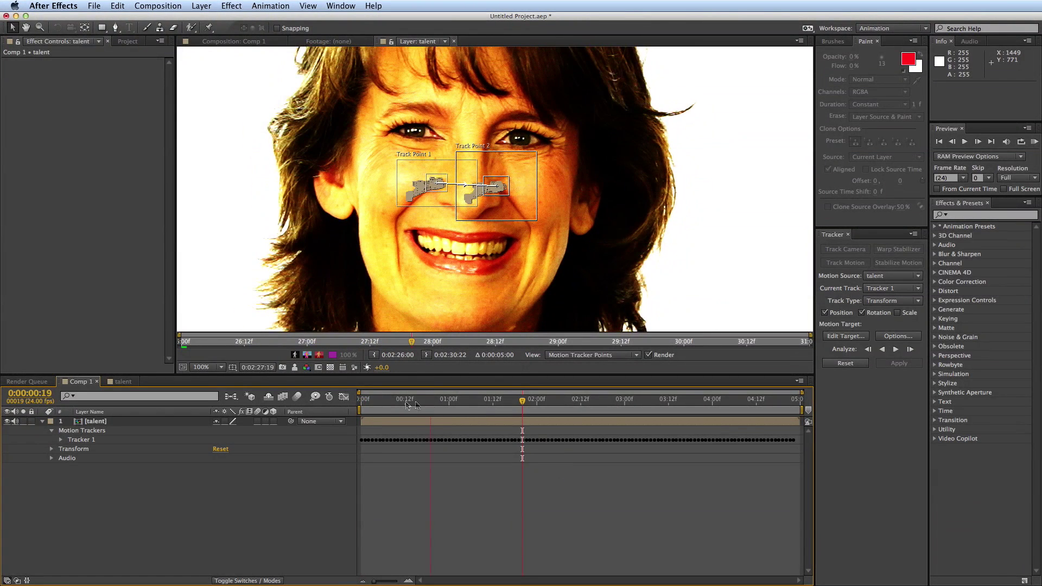
{"action": "key", "text": "space"}
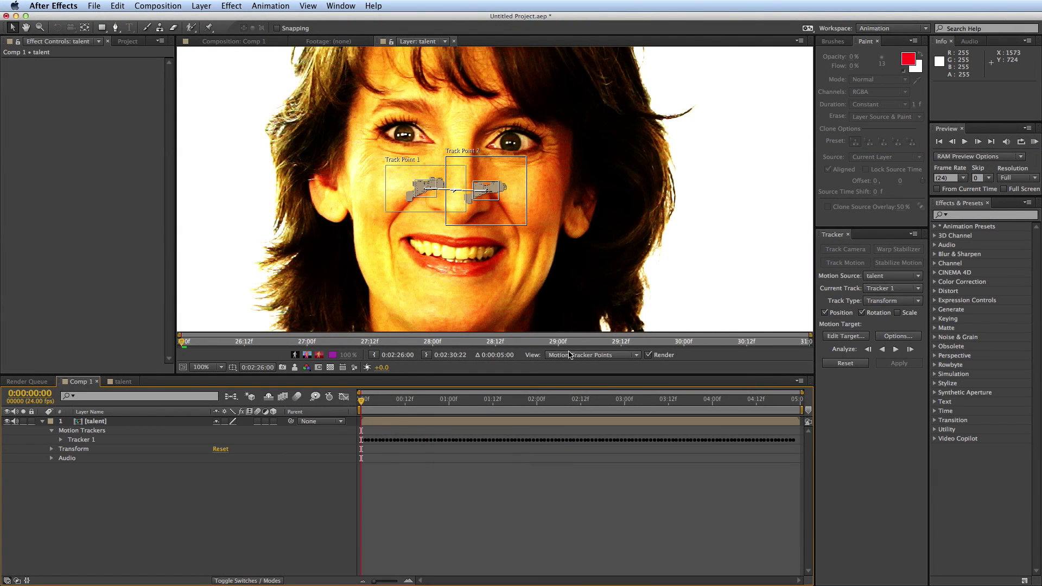
Step: Add a null object to Comp 1 and rename it Nose Track
{"action": "left_click", "coordinate": [203, 6]}
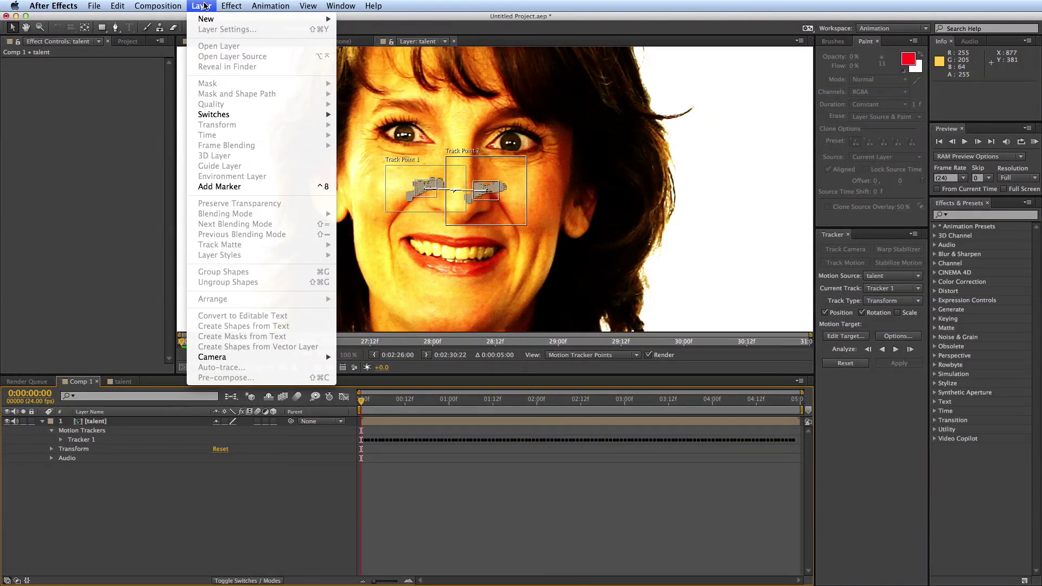
{"action": "mouse_move", "coordinate": [250, 19]}
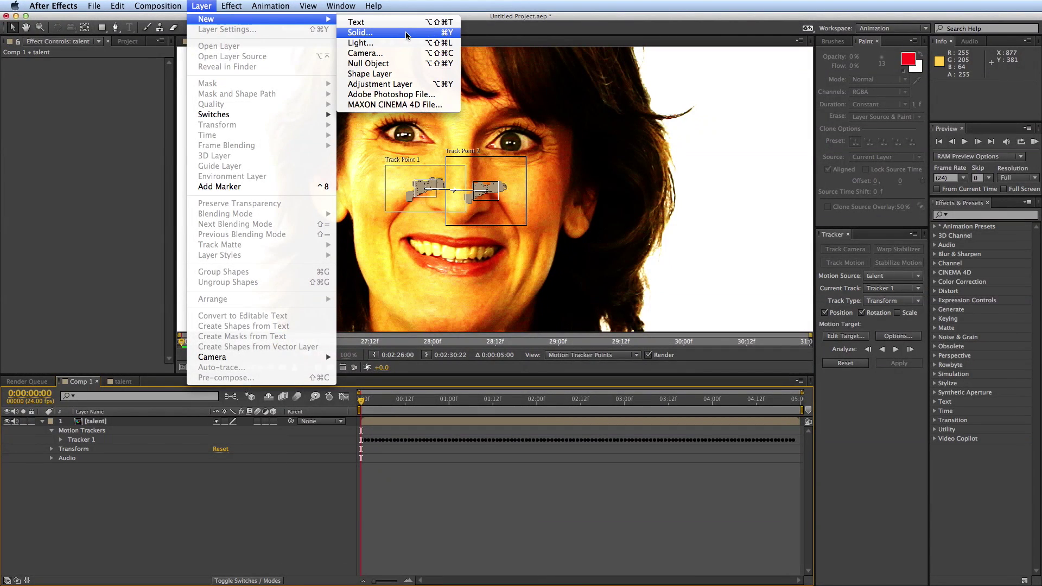
{"action": "left_click", "coordinate": [407, 63]}
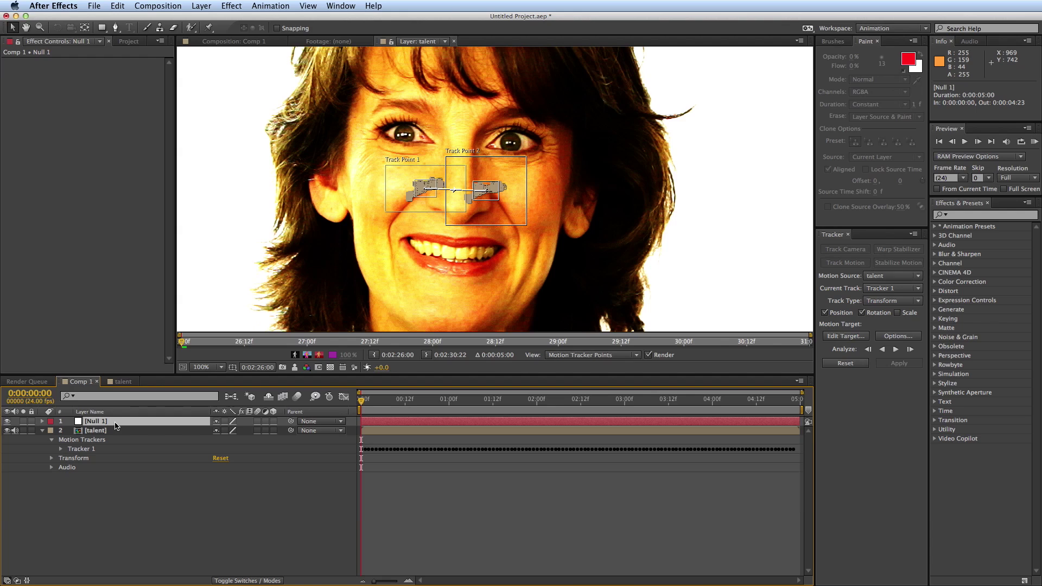
{"action": "key", "text": "Return"}
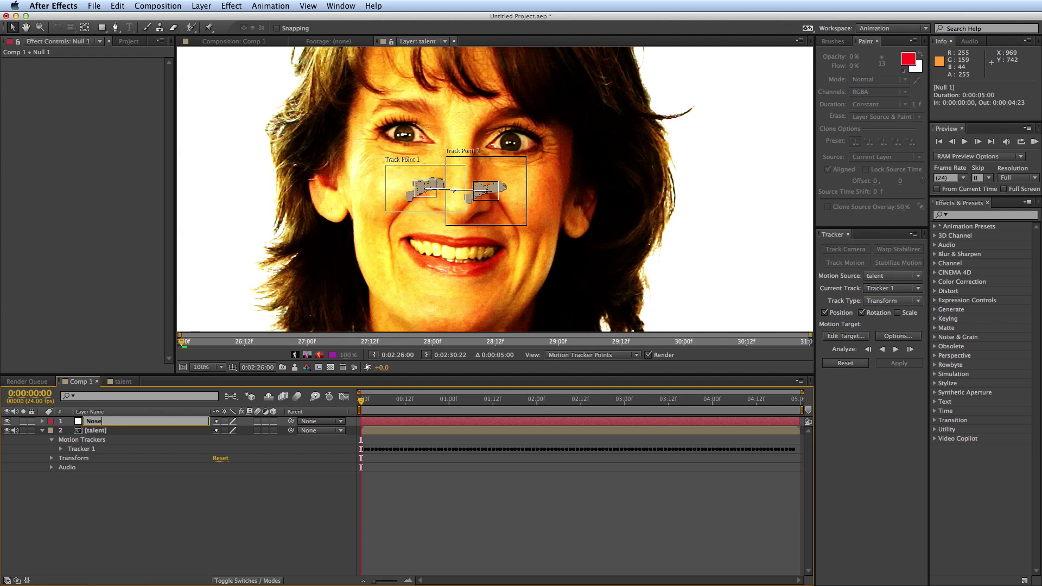
{"action": "type", "text": "Nose Track"}
{"action": "key", "text": "Return"}
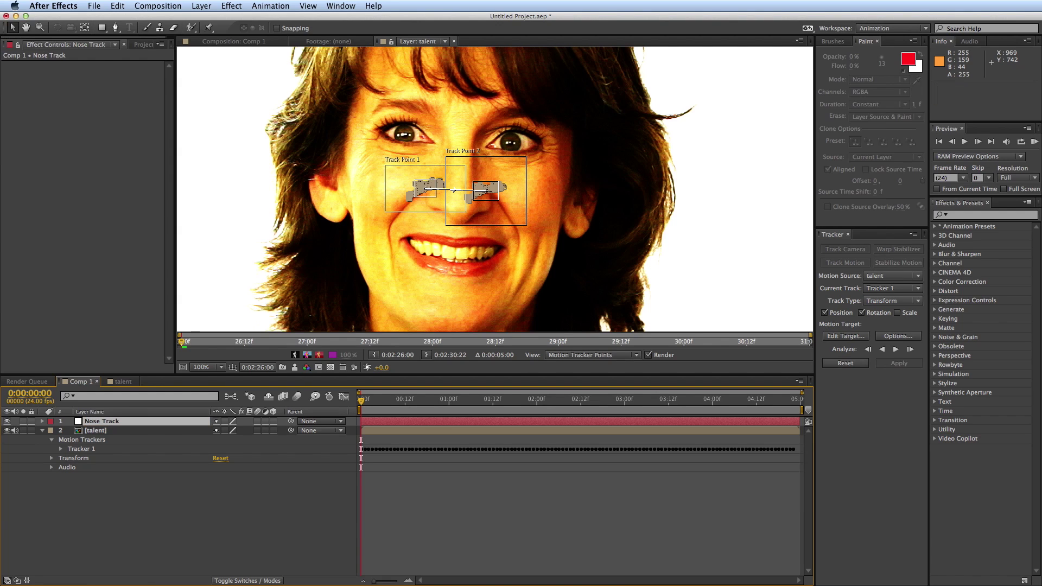
{"action": "left_click", "coordinate": [476, 480]}
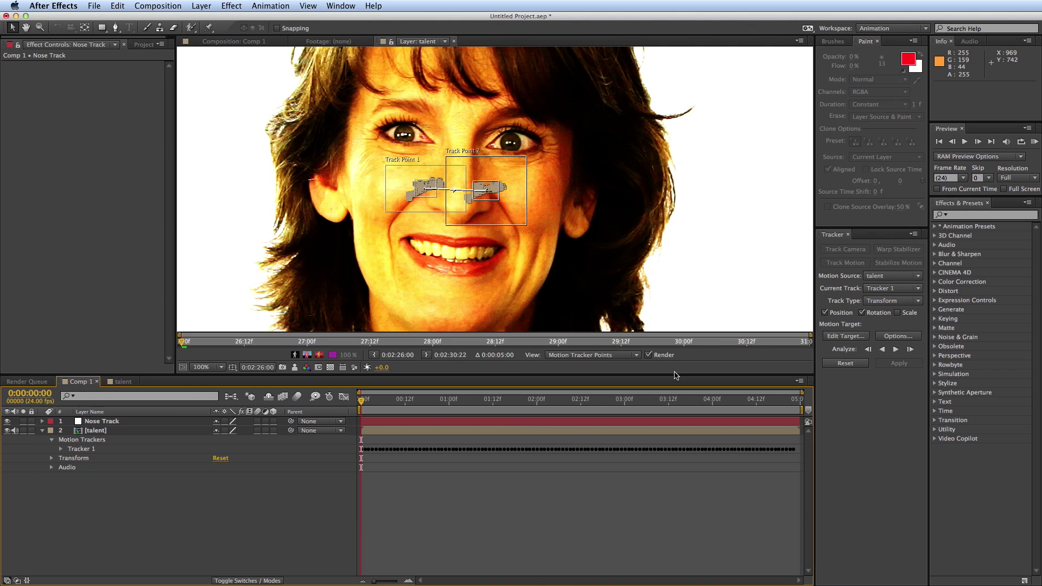
Step: Set Nose Track as the motion target of Tracker 1 and apply the tracked position and rotation to it
{"action": "left_click", "coordinate": [849, 337]}
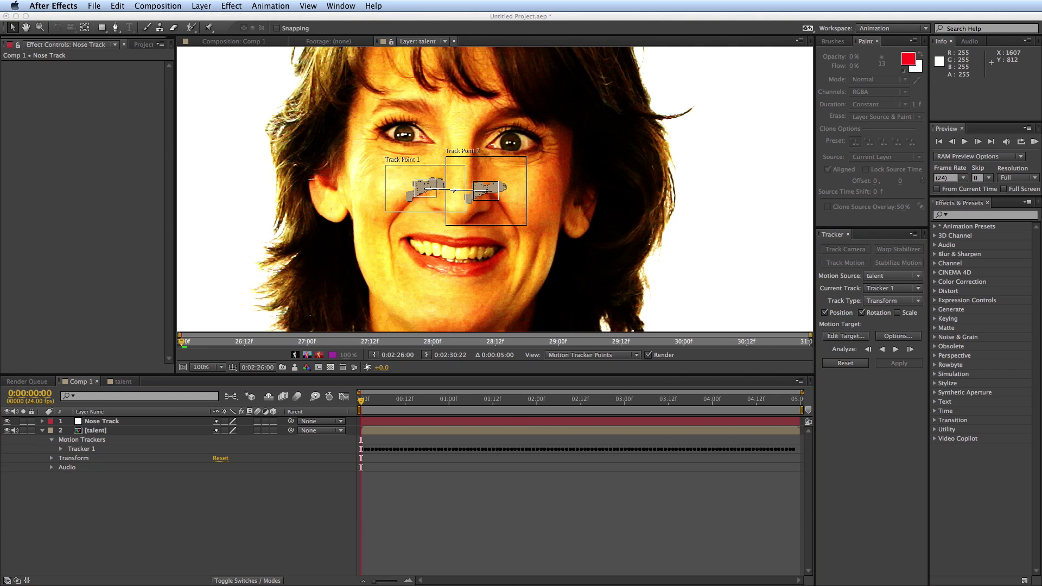
{"action": "left_click_drag", "start_coordinate": [1018, 227], "coordinate": [902, 227]}
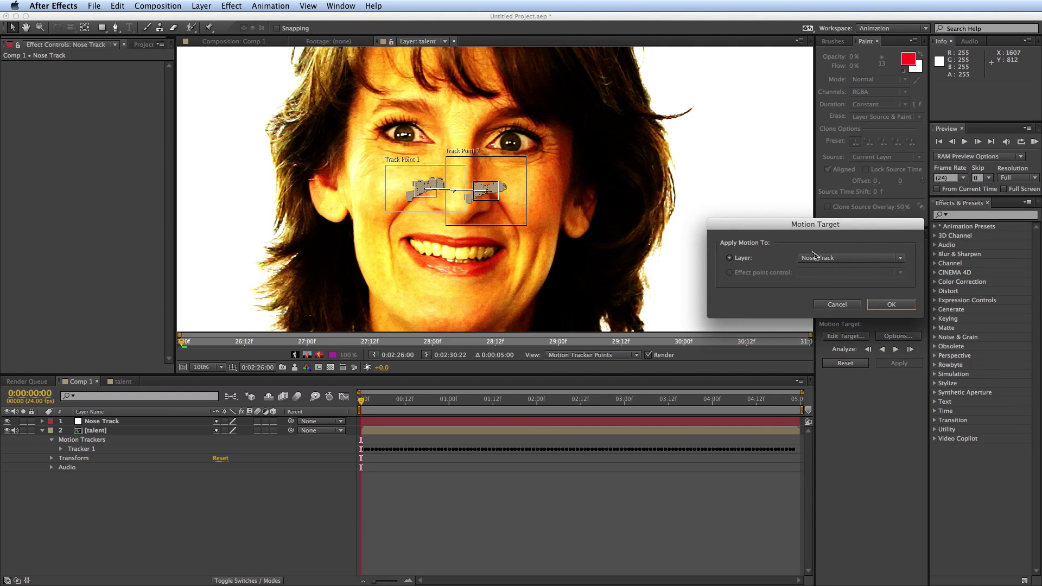
{"action": "left_click", "coordinate": [835, 260]}
{"action": "left_click", "coordinate": [835, 265]}
{"action": "left_click", "coordinate": [891, 304]}
{"action": "left_click", "coordinate": [900, 364]}
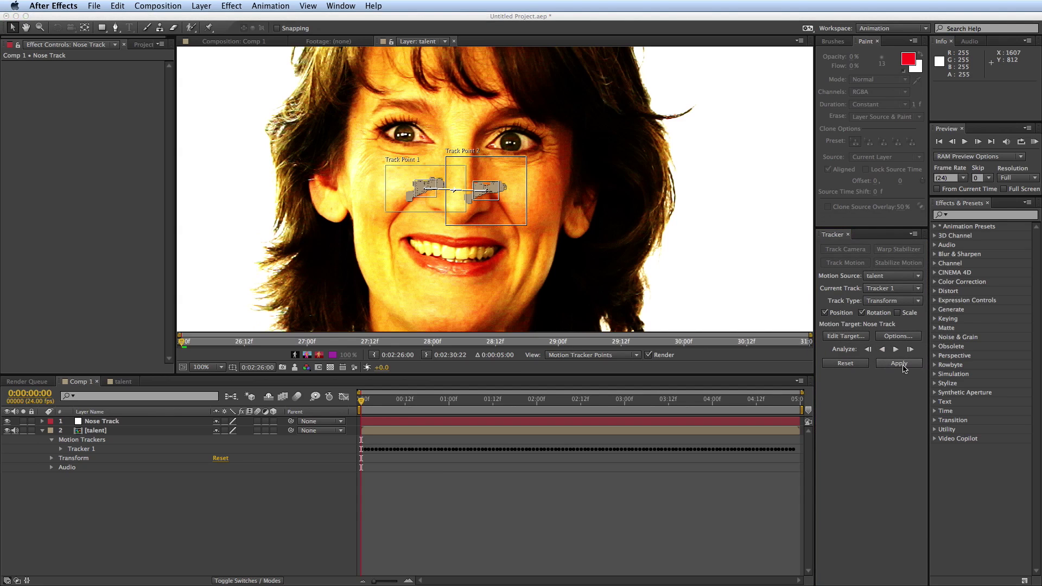
{"action": "left_click_drag", "start_coordinate": [1020, 255], "coordinate": [781, 255]}
{"action": "left_click", "coordinate": [791, 293]}
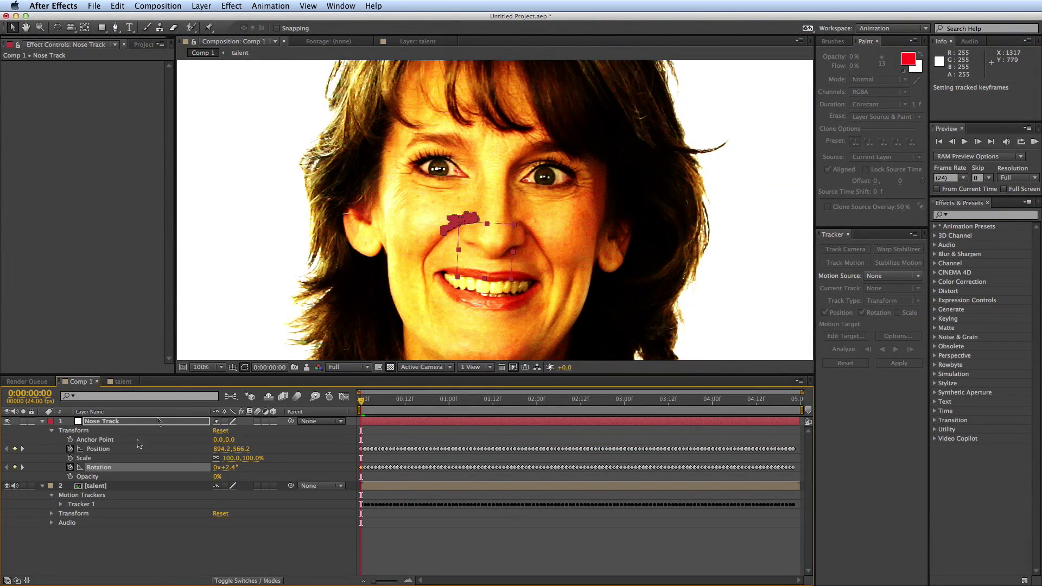
Step: Disable the Curves effect on MVI_0010.MOV inside the talent composition and return to Comp 1
{"action": "left_click", "coordinate": [129, 384]}
{"action": "left_click", "coordinate": [143, 422]}
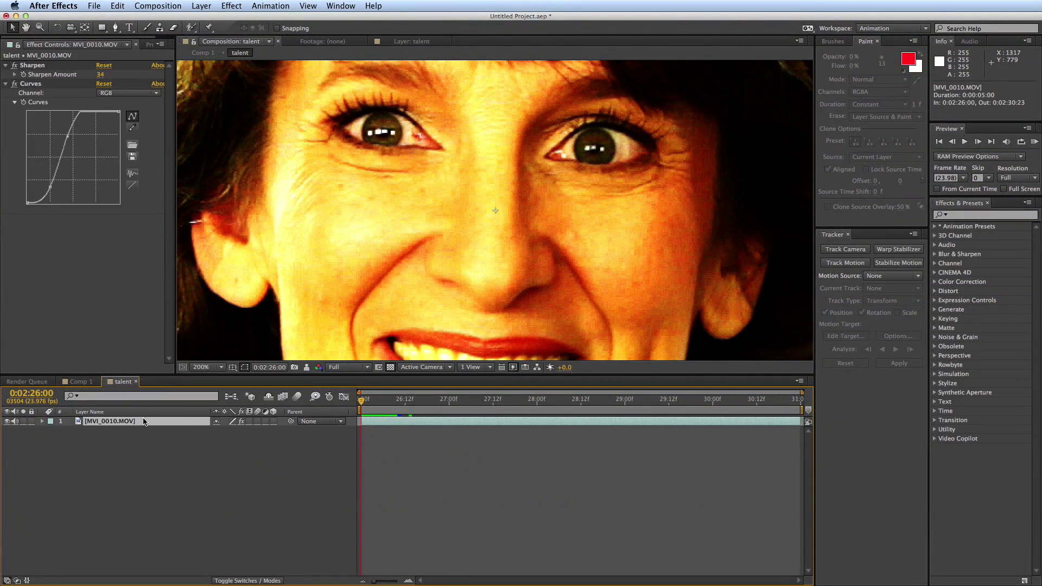
{"action": "left_click", "coordinate": [15, 84]}
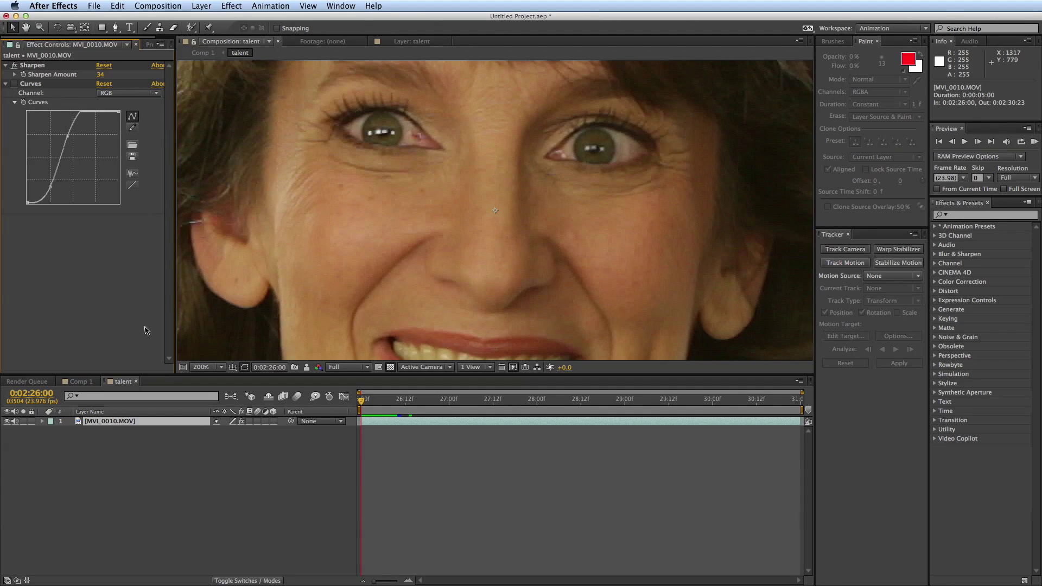
{"action": "left_click", "coordinate": [84, 383]}
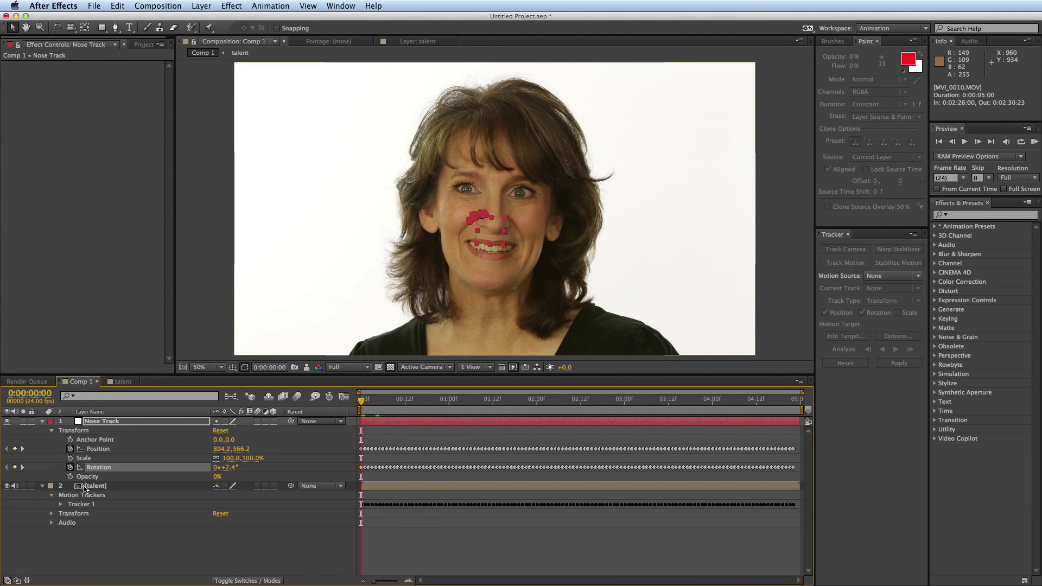
Step: Play back Comp 1 at full and close-up view to check how the Nose Track null follows the nose
{"action": "key", "text": "space"}
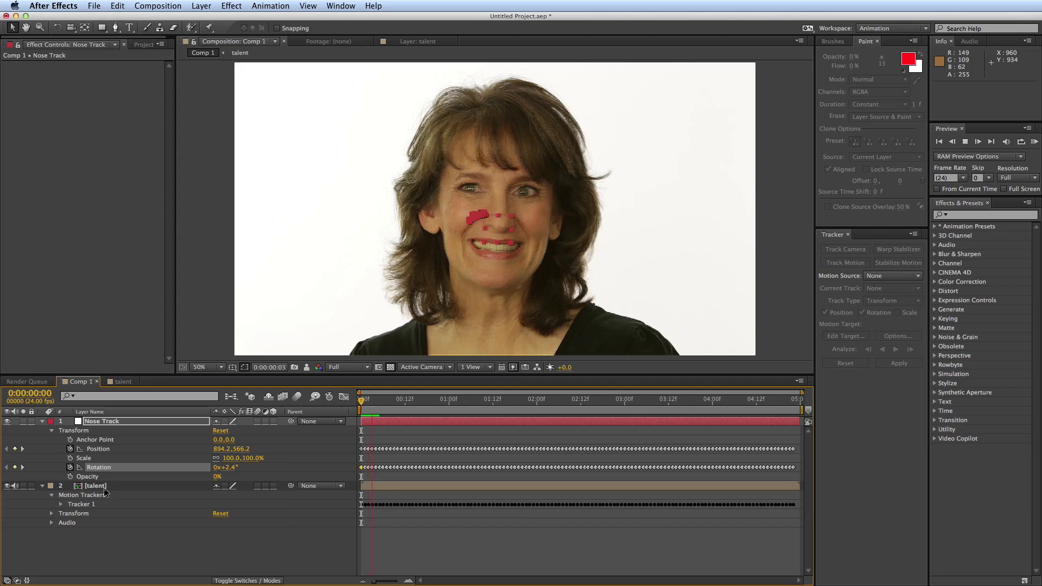
{"action": "key", "text": "super+Down"}
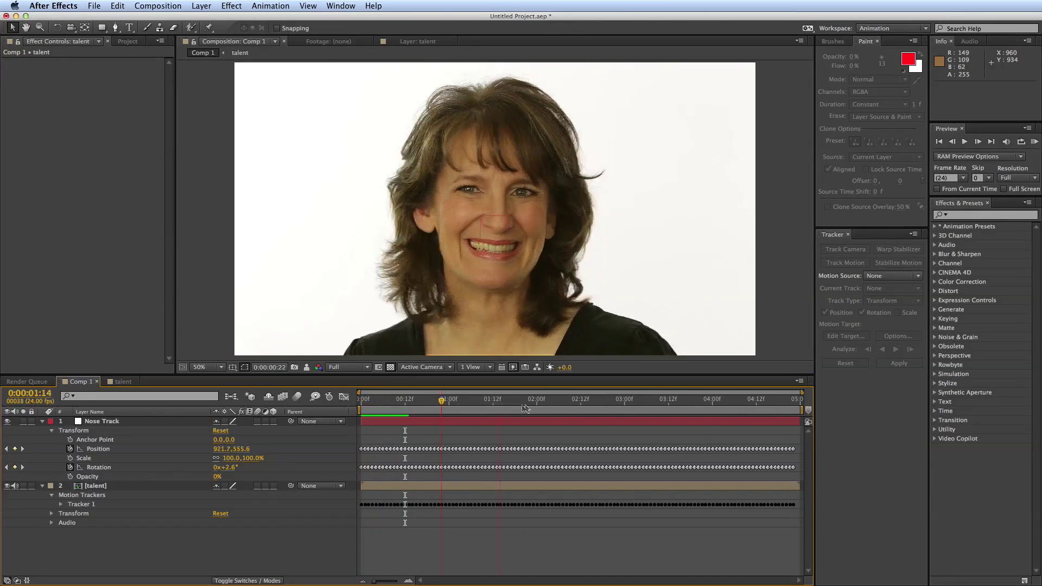
{"action": "left_click", "coordinate": [604, 401]}
{"action": "key", "text": "Home"}
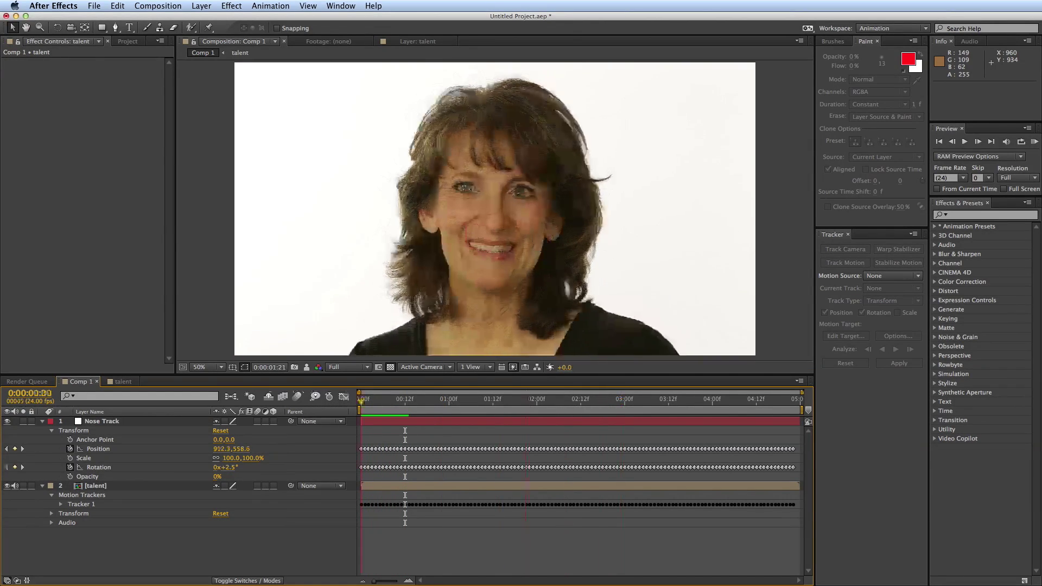
{"action": "key", "text": "period"}
{"action": "key", "text": "period"}
{"action": "key", "text": "space"}
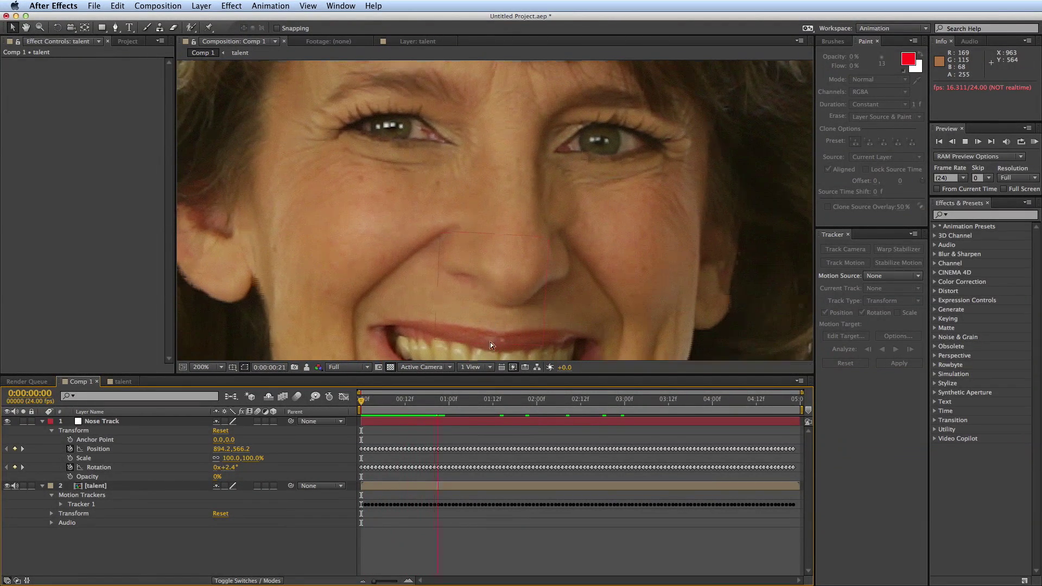
{"action": "key", "text": "space"}
{"action": "key", "text": "space"}
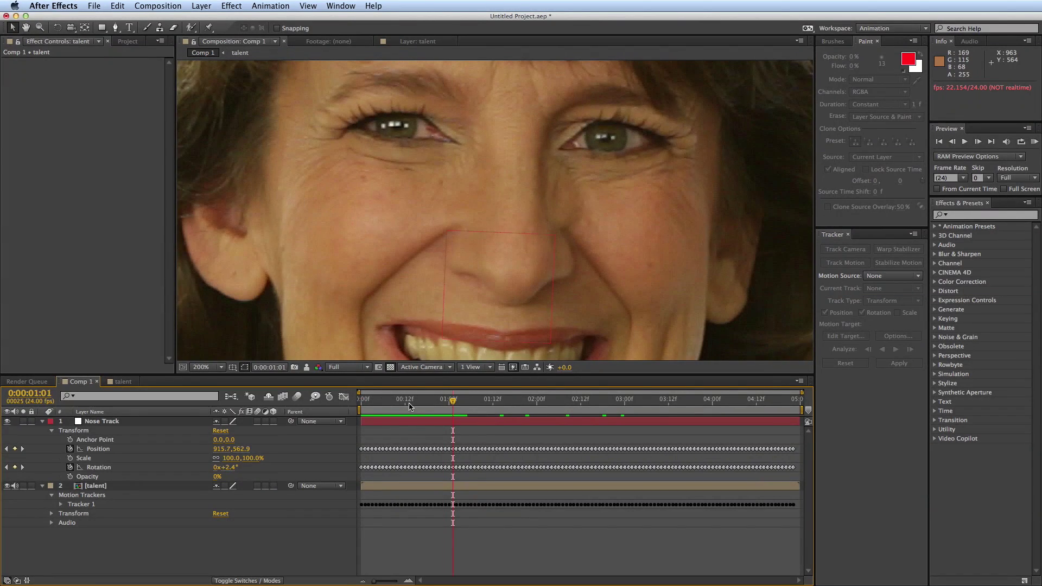
{"action": "key", "text": "space"}
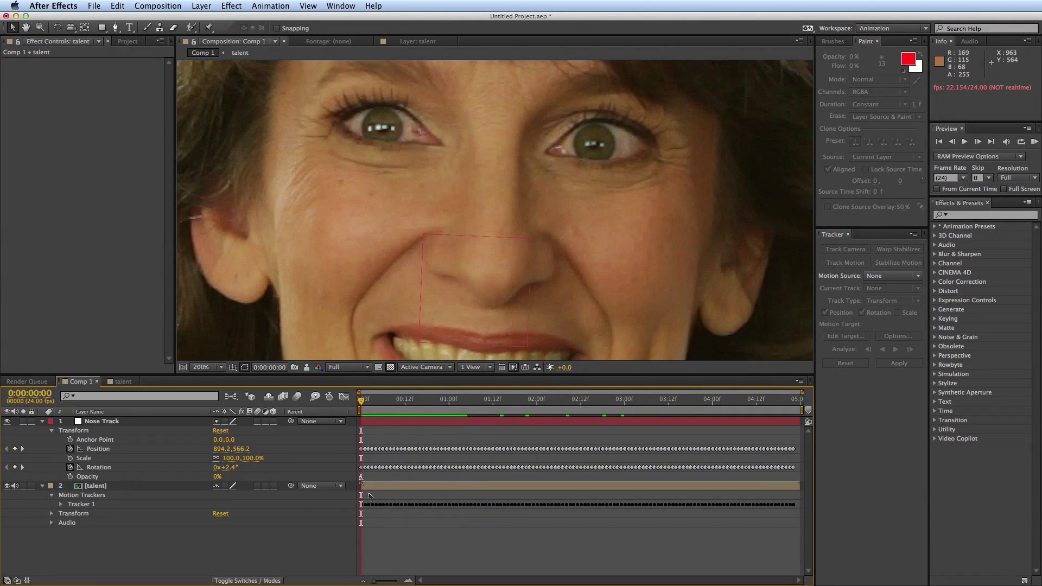
Step: Delete Tracker 1 from the talent layer and hide the Nose Track null
{"action": "left_click", "coordinate": [85, 505]}
{"action": "key", "text": "Delete"}
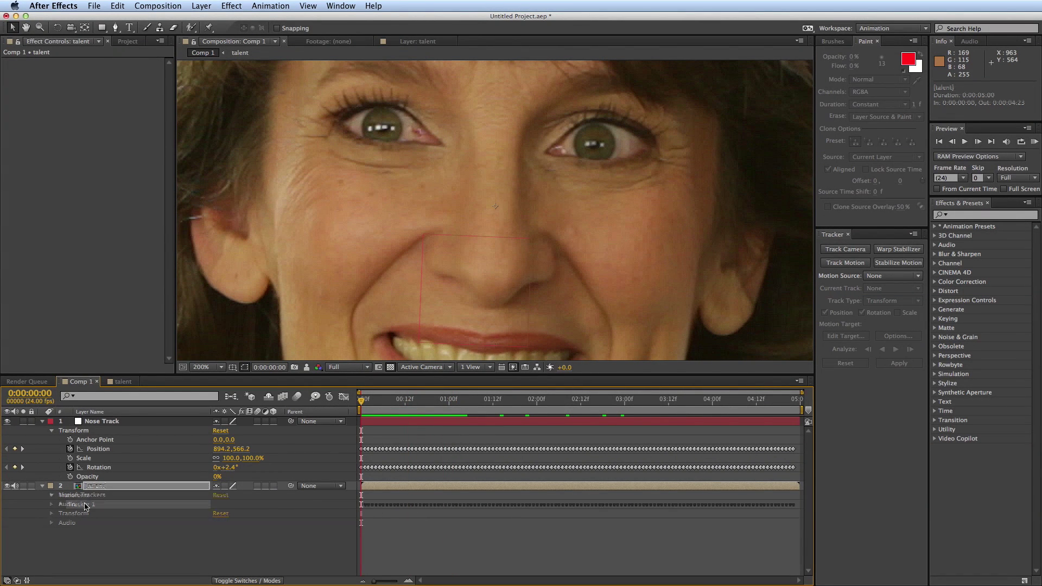
{"action": "scroll", "coordinate": [426, 240], "scroll_direction": "down", "scroll_amount": 4}
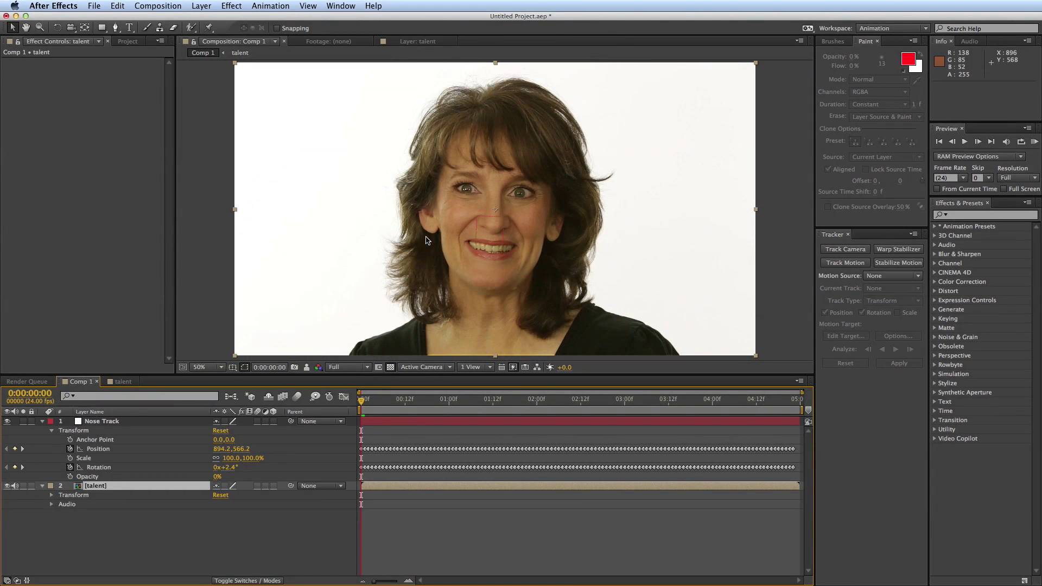
{"action": "left_click", "coordinate": [128, 422]}
{"action": "left_click", "coordinate": [7, 423]}
{"action": "left_click_drag", "start_coordinate": [386, 406], "coordinate": [362, 406]}
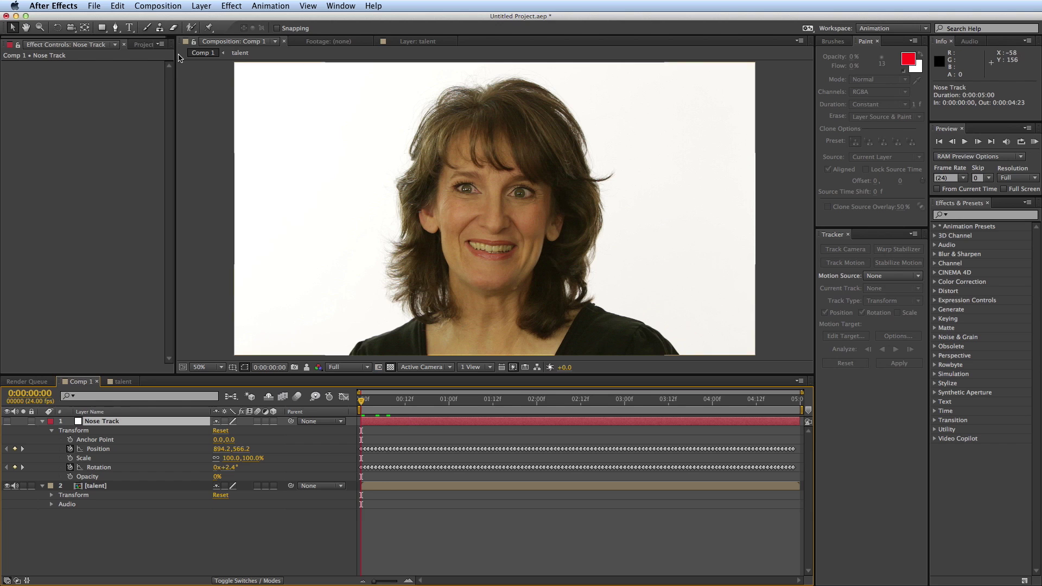
Step: Create an adjustment layer above Nose Track, parent it to the null, and preview its movement
{"action": "left_click", "coordinate": [206, 7]}
{"action": "mouse_move", "coordinate": [207, 19]}
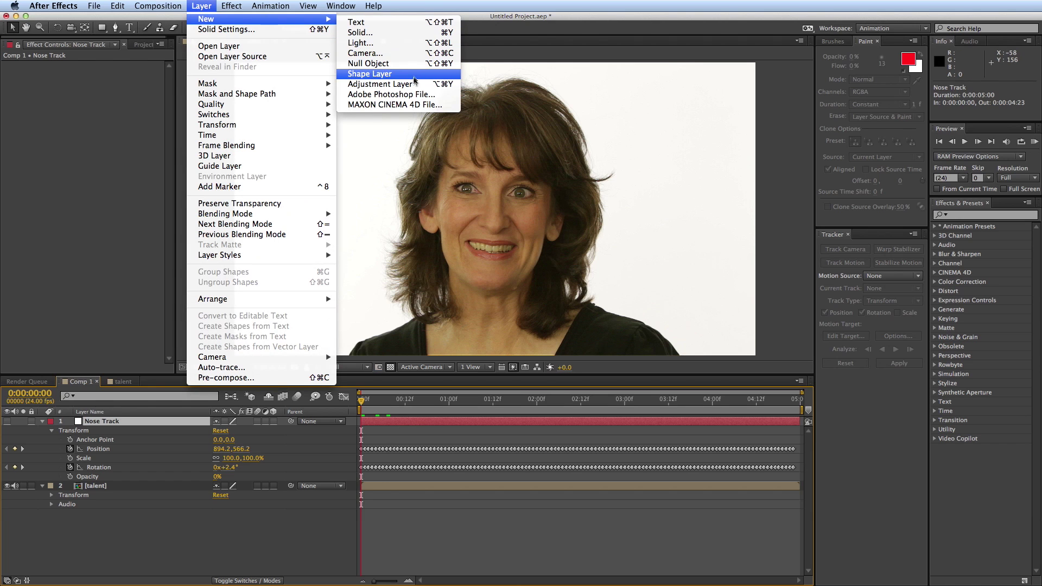
{"action": "left_click", "coordinate": [380, 83]}
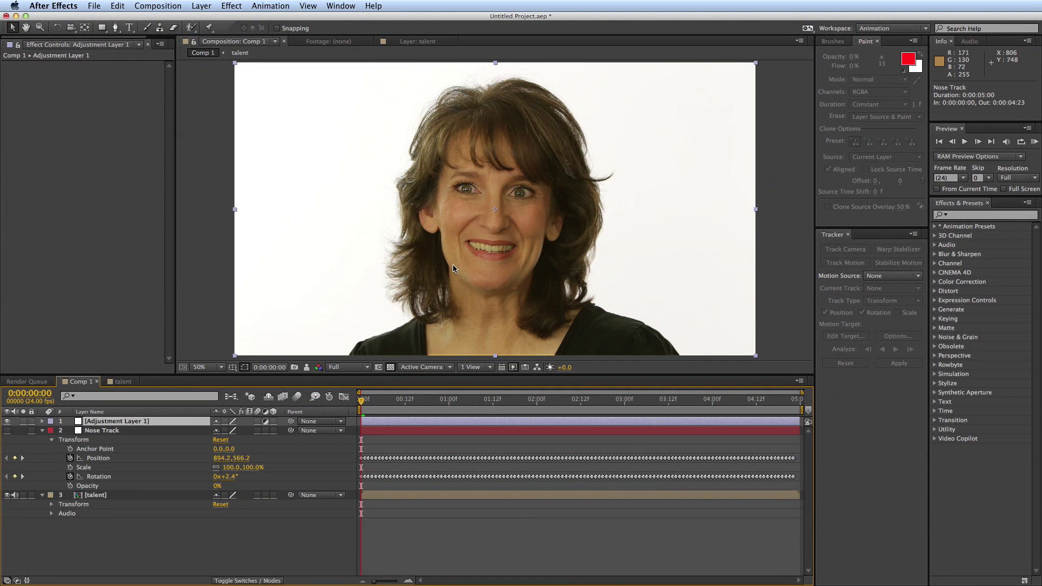
{"action": "left_click_drag", "start_coordinate": [292, 423], "coordinate": [123, 433]}
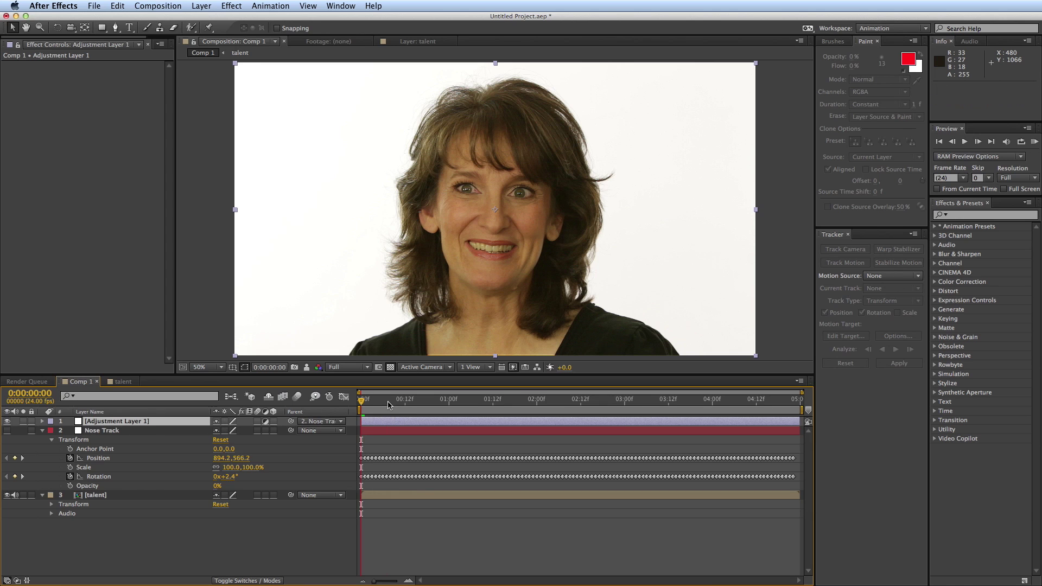
{"action": "key", "text": "space"}
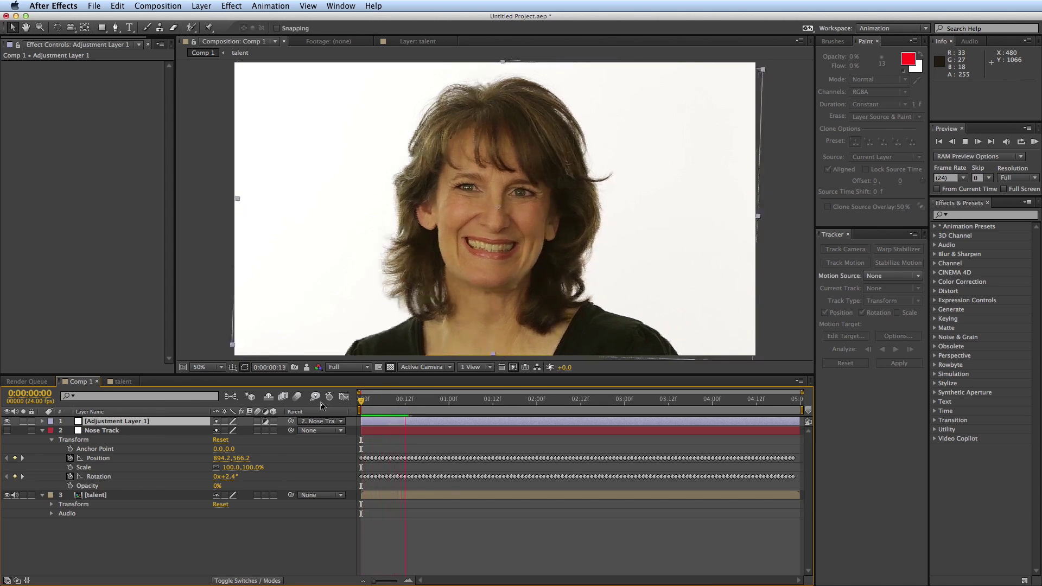
{"action": "key", "text": "space"}
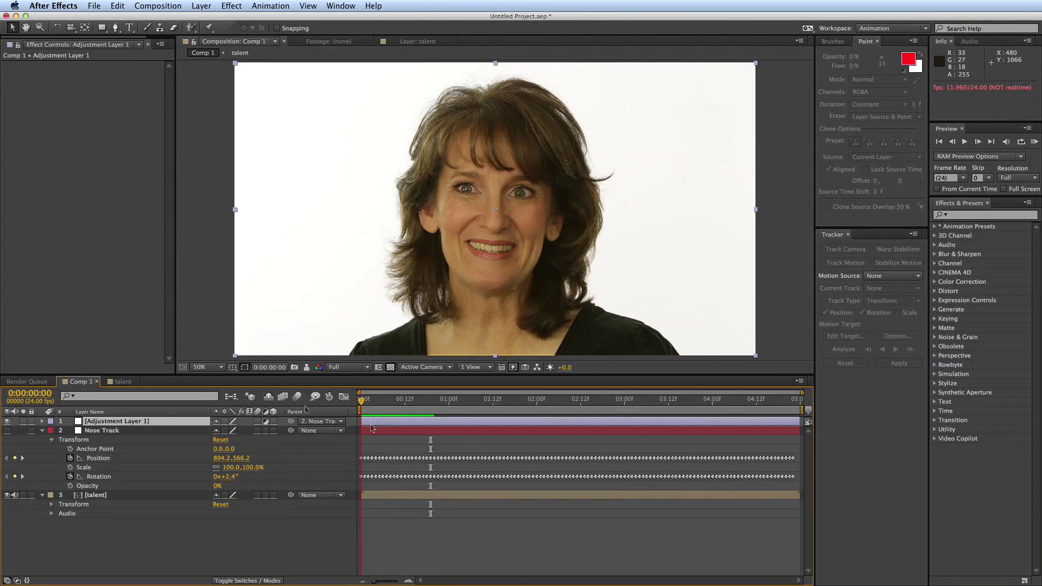
Step: Draw a closed mask around the woman's teeth on Adjustment Layer 1 at the first frame with the Pen tool
{"action": "key", "text": "g"}
{"action": "key", "text": "period"}
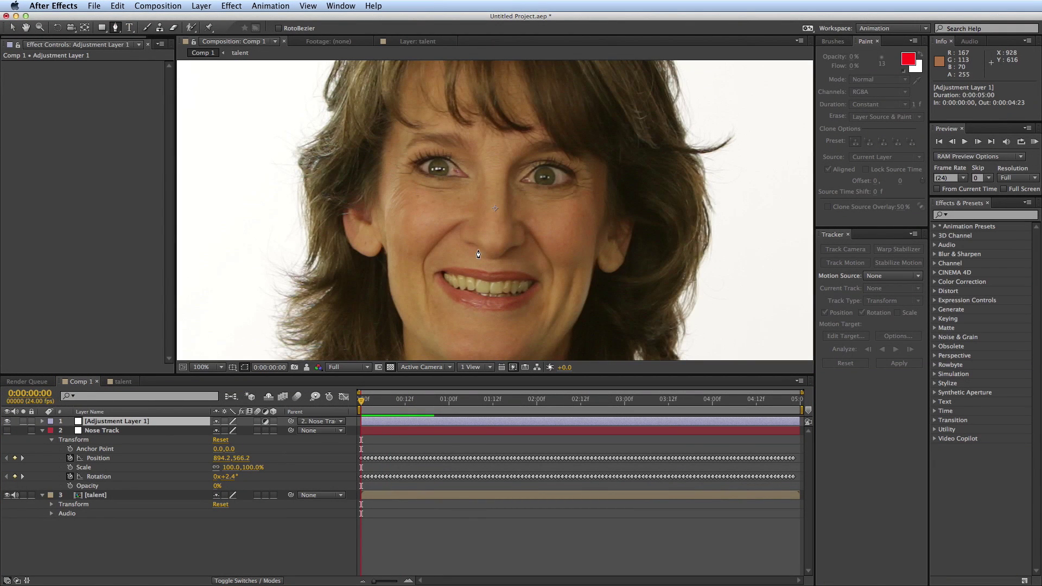
{"action": "key", "text": "period"}
{"action": "scroll", "coordinate": [411, 161], "scroll_direction": "up", "scroll_amount": 2}
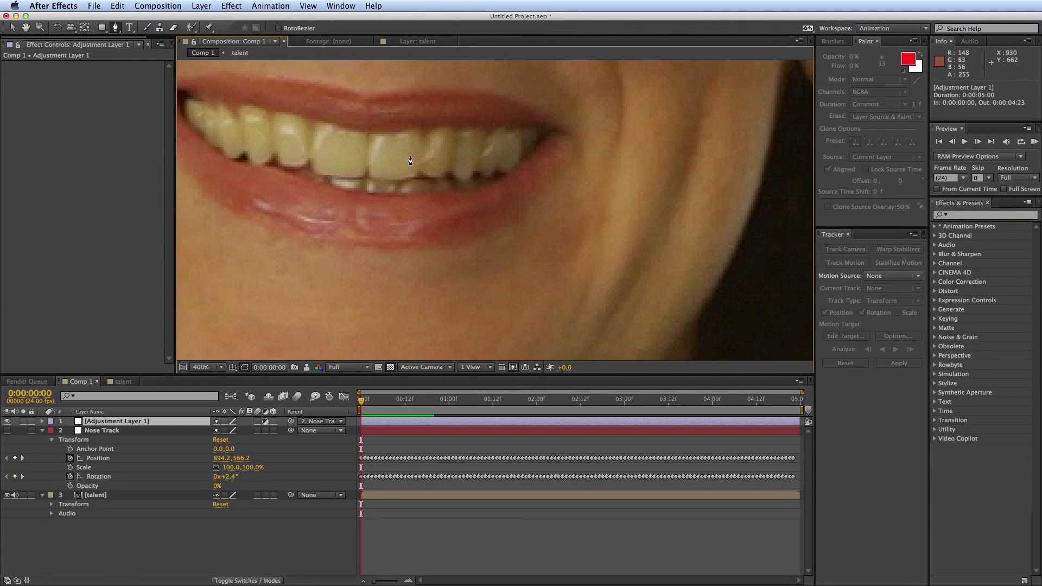
{"action": "left_click_drag", "start_coordinate": [337, 144], "coordinate": [446, 223]}
{"action": "left_click_drag", "start_coordinate": [294, 183], "coordinate": [300, 195]}
{"action": "left_click", "coordinate": [308, 218]}
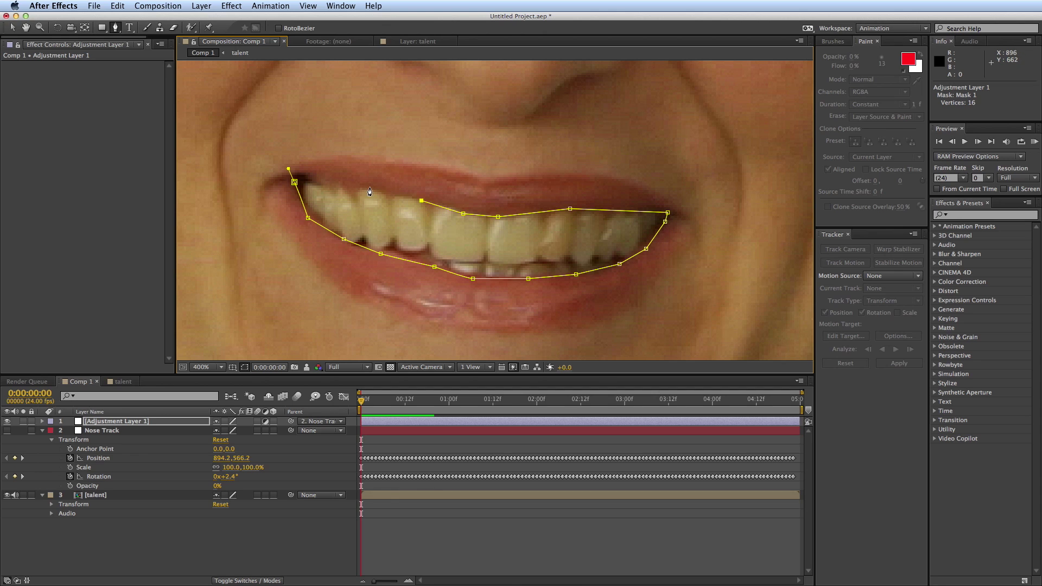
{"action": "left_click", "coordinate": [289, 170]}
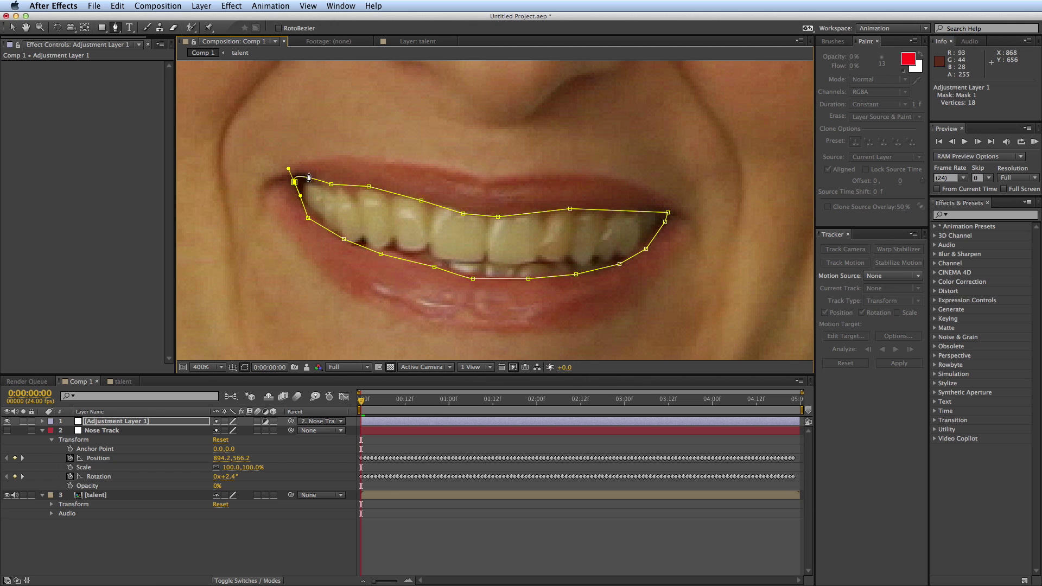
{"action": "key", "text": "slash"}
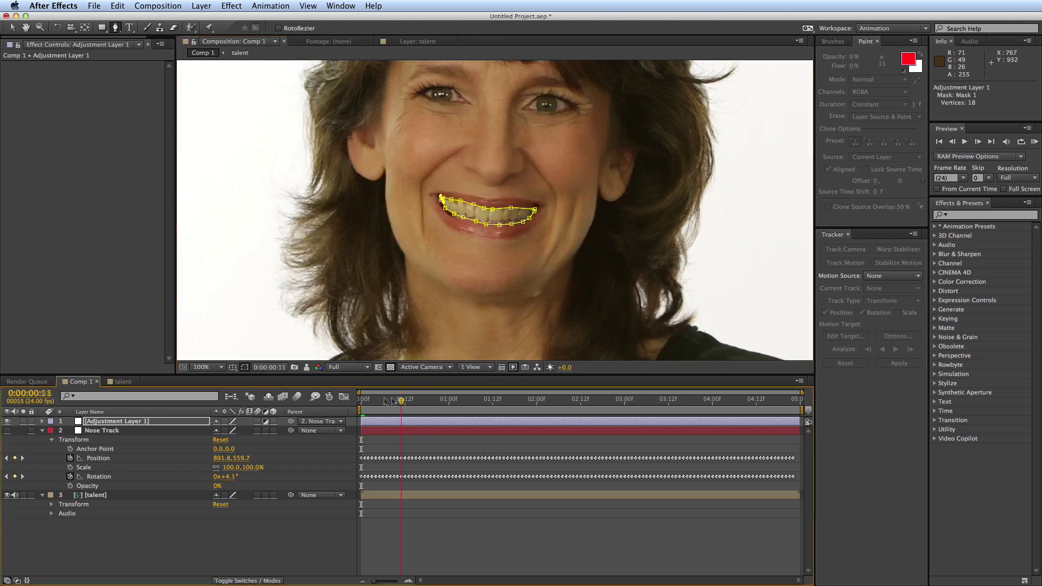
Step: Apply the Curves effect to Adjustment Layer 1 and raise the middle of the RGB curve to brighten the teeth
{"action": "left_click", "coordinate": [430, 565]}
{"action": "left_click", "coordinate": [404, 422]}
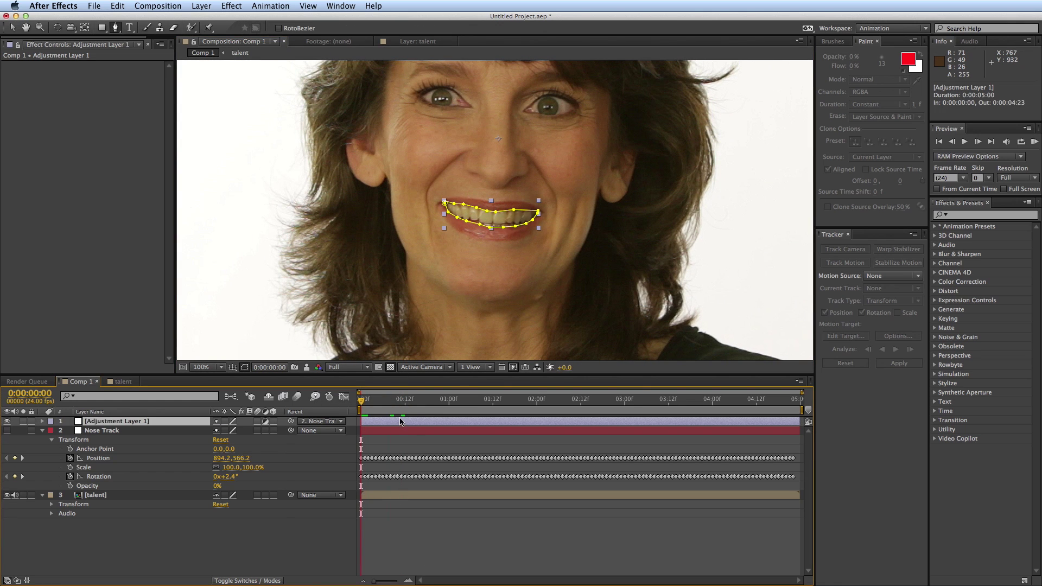
{"action": "left_click", "coordinate": [231, 6]}
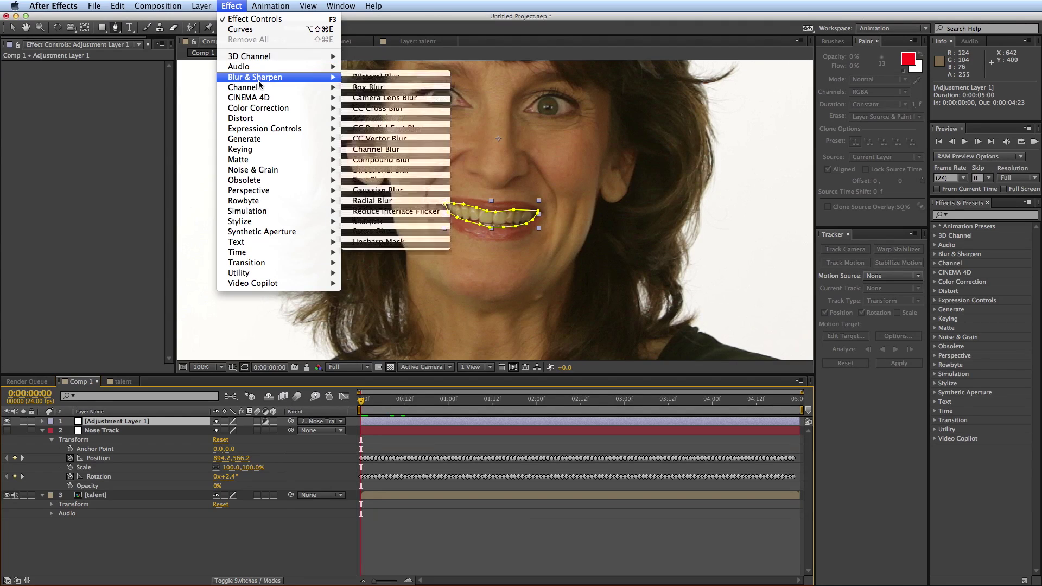
{"action": "mouse_move", "coordinate": [258, 110]}
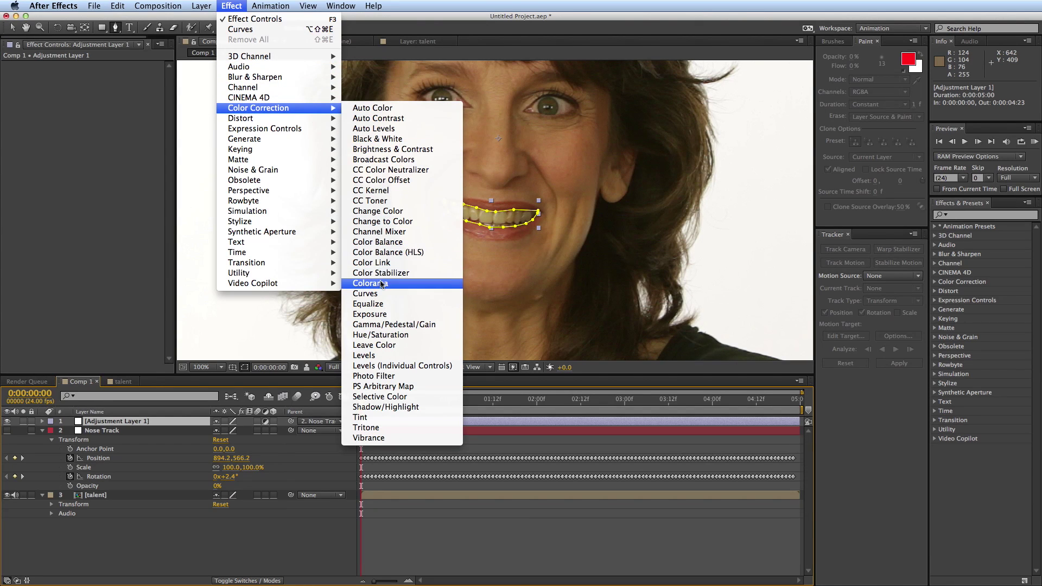
{"action": "left_click", "coordinate": [365, 293]}
{"action": "scroll", "coordinate": [499, 206], "scroll_direction": "up", "scroll_amount": 1}
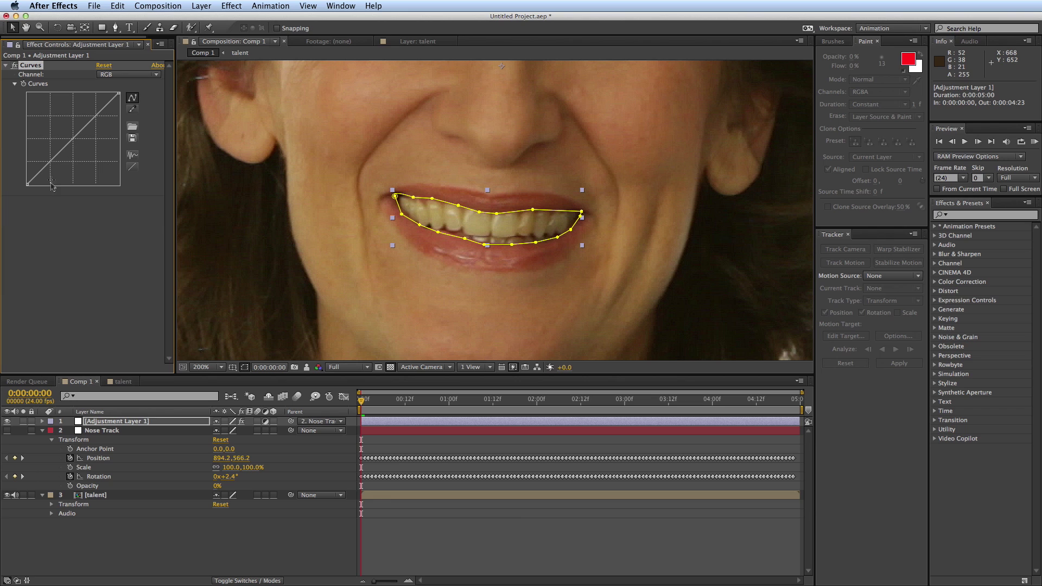
{"action": "mouse_move", "coordinate": [83, 133]}
{"action": "left_mouse_down"}
{"action": "mouse_move", "coordinate": [67, 121]}
{"action": "mouse_move", "coordinate": [71, 133]}
{"action": "left_mouse_up"}
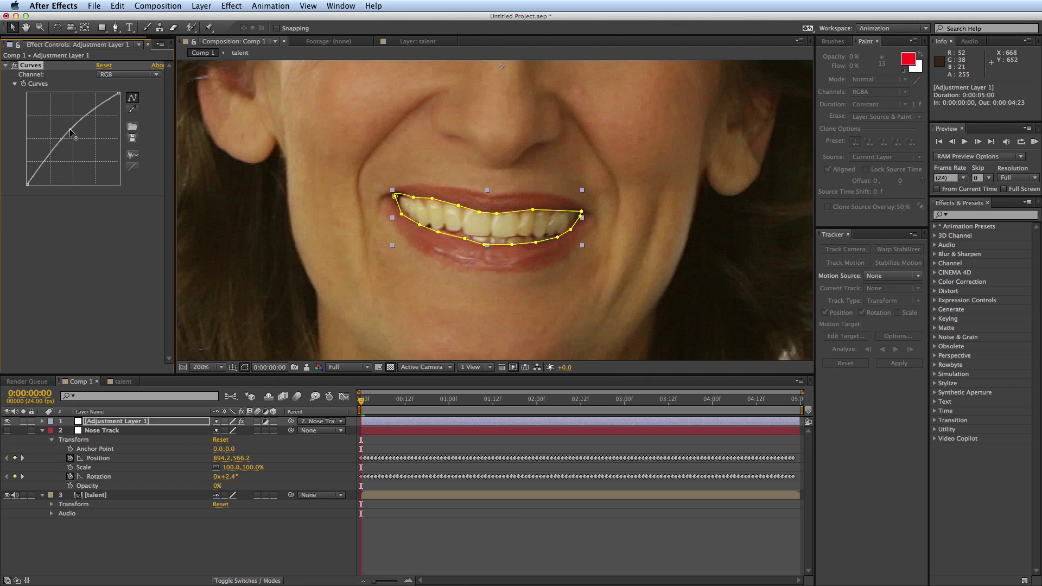
Step: Raise the middle of the Blue curve and lift the Green curve very slightly to remove the yellow from the teeth
{"action": "left_click", "coordinate": [144, 79]}
{"action": "left_click", "coordinate": [128, 114]}
{"action": "left_click_drag", "start_coordinate": [78, 148], "coordinate": [67, 139]}
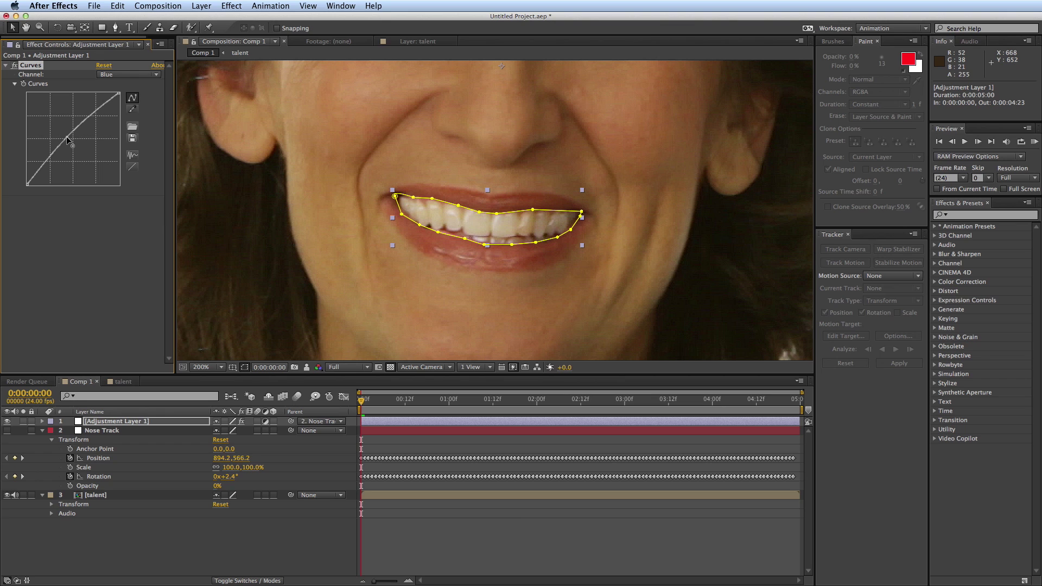
{"action": "left_click", "coordinate": [144, 74]}
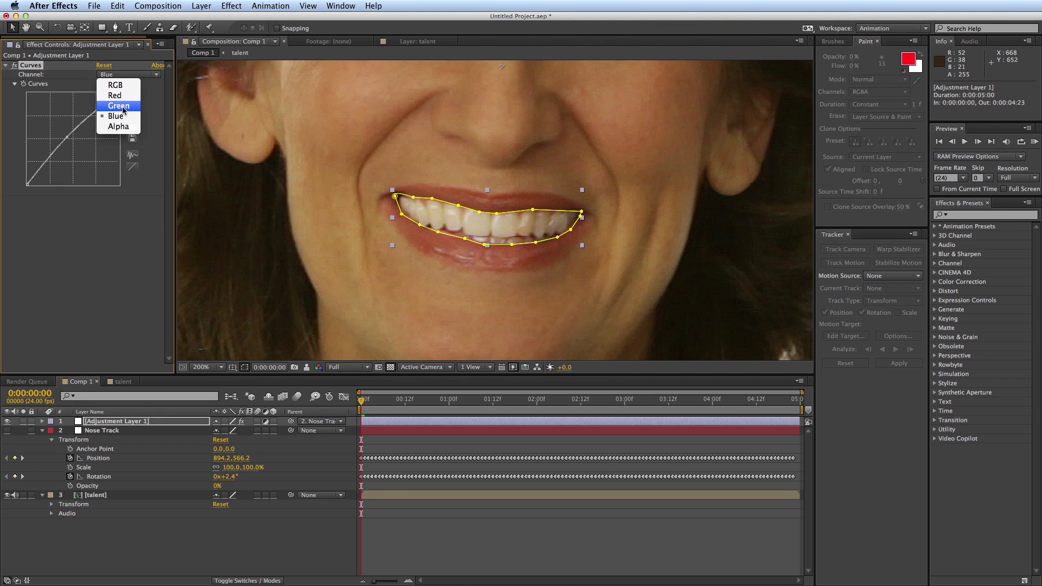
{"action": "left_click", "coordinate": [128, 106]}
{"action": "left_click_drag", "start_coordinate": [72, 140], "coordinate": [73, 139]}
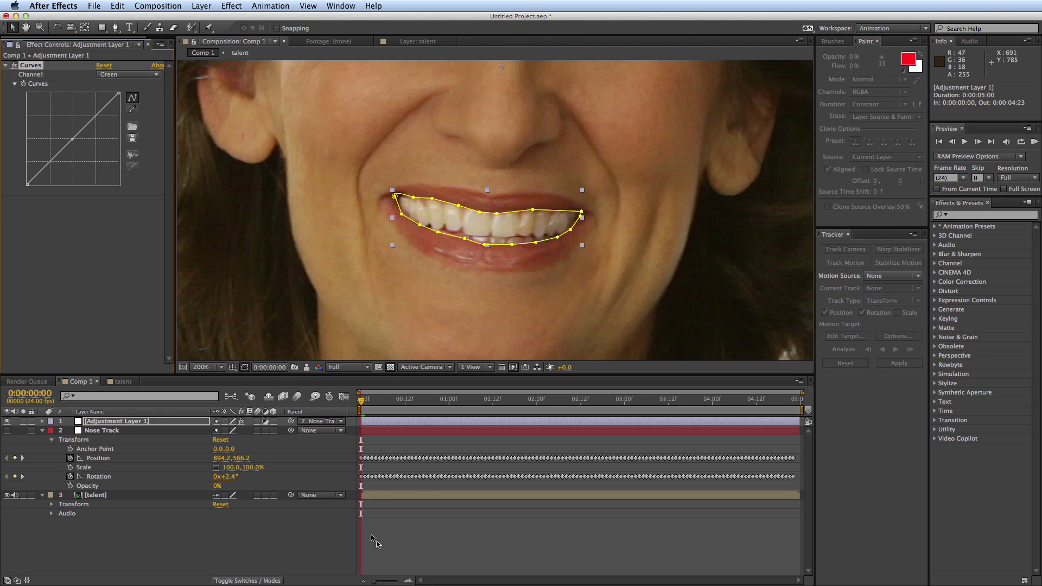
{"action": "left_click_drag", "start_coordinate": [73, 139], "coordinate": [72, 140]}
{"action": "left_click", "coordinate": [140, 76]}
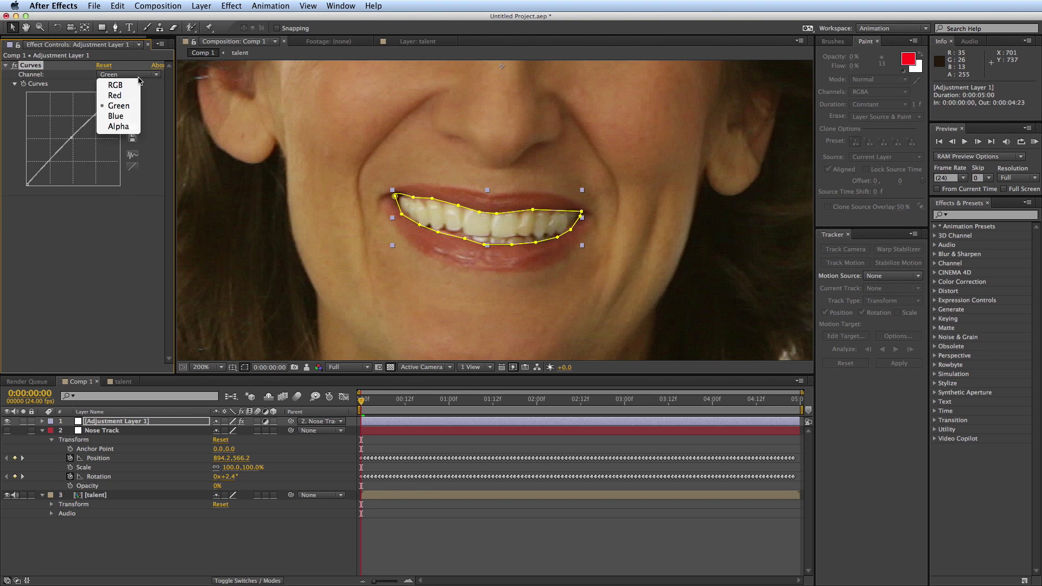
{"action": "left_click", "coordinate": [408, 514]}
Step: Zoom out to 100%, deselect the layer, and play Comp 1 to check the whitened teeth in motion
{"action": "key", "text": "comma"}
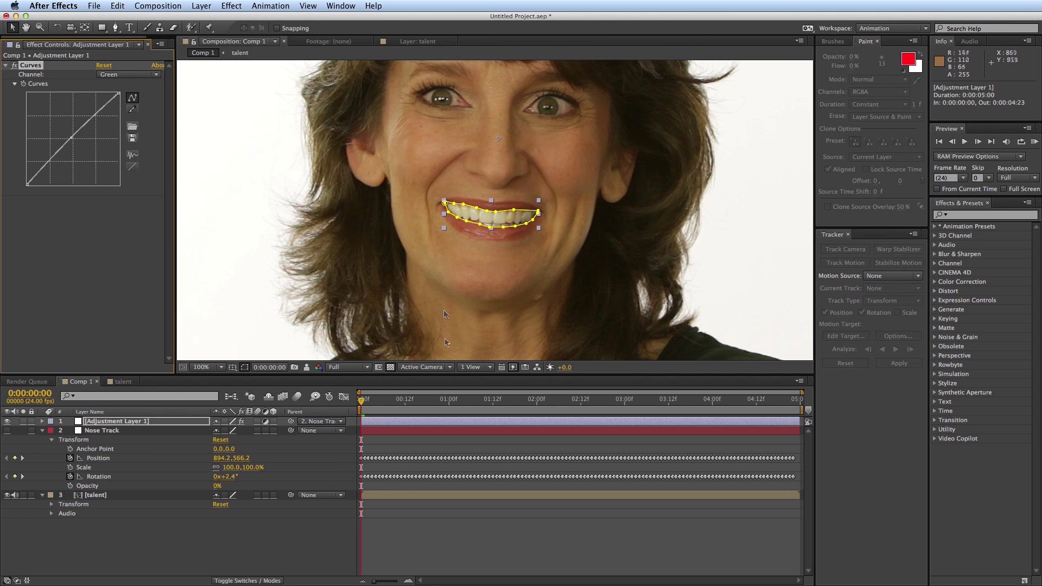
{"action": "left_click", "coordinate": [441, 537]}
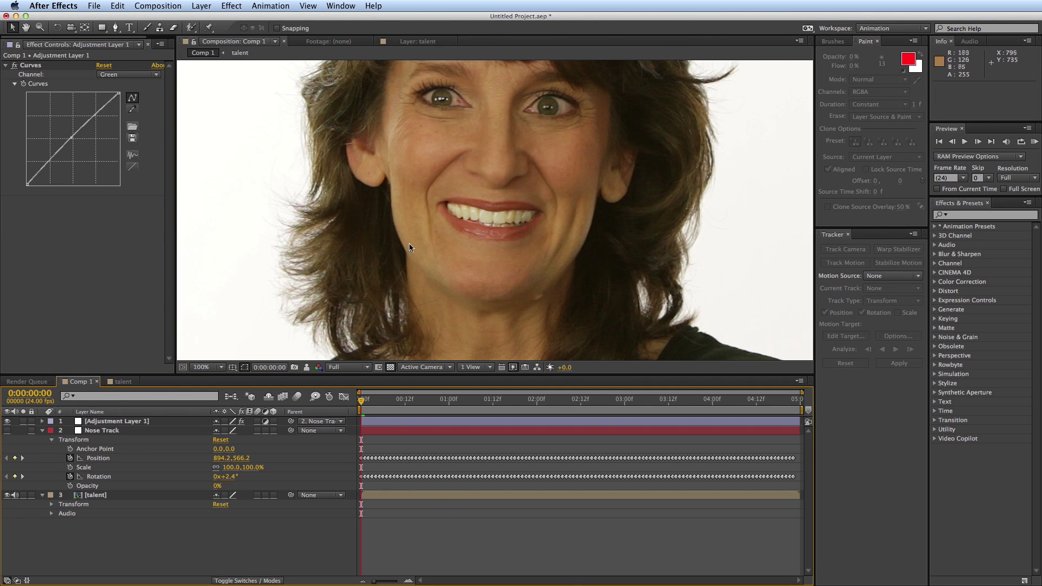
{"action": "left_click_drag", "start_coordinate": [382, 413], "coordinate": [428, 407]}
{"action": "key", "text": "space"}
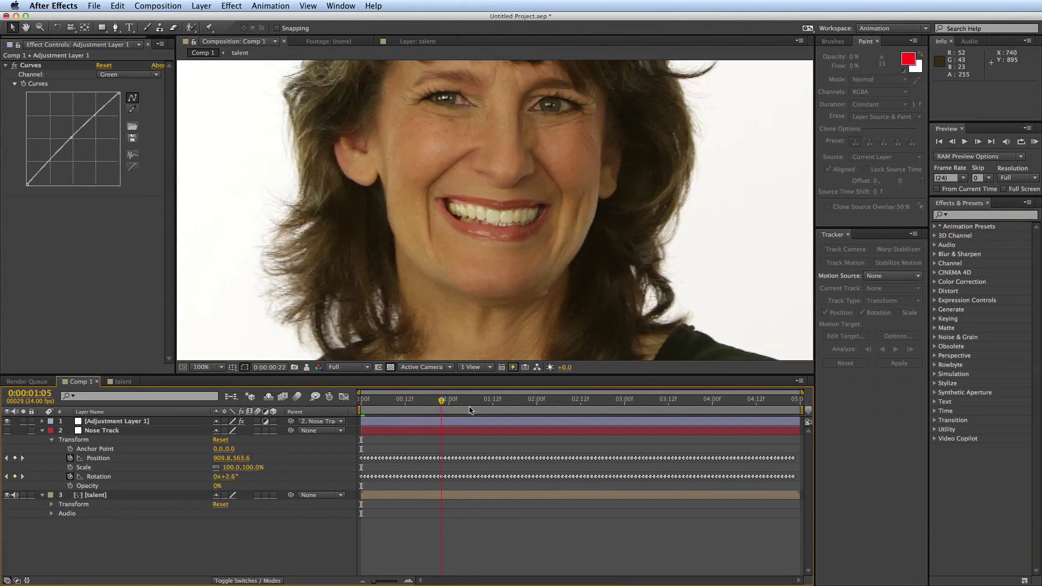
{"action": "key", "text": "Home"}
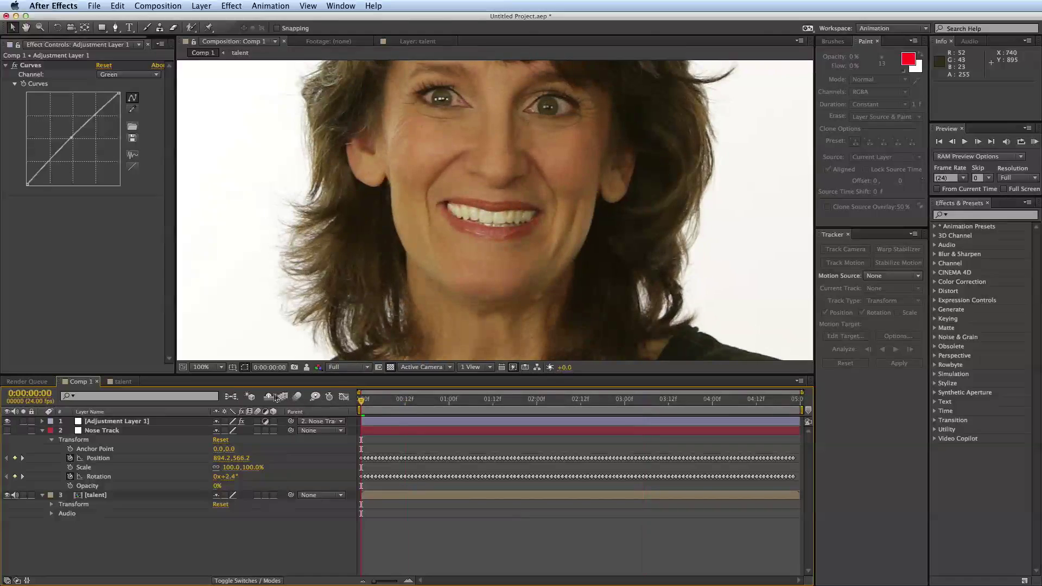
Step: Set the Mask Feather of Mask 1 on Adjustment Layer 1 to 23 pixels
{"action": "left_click", "coordinate": [138, 421]}
{"action": "key", "text": "f"}
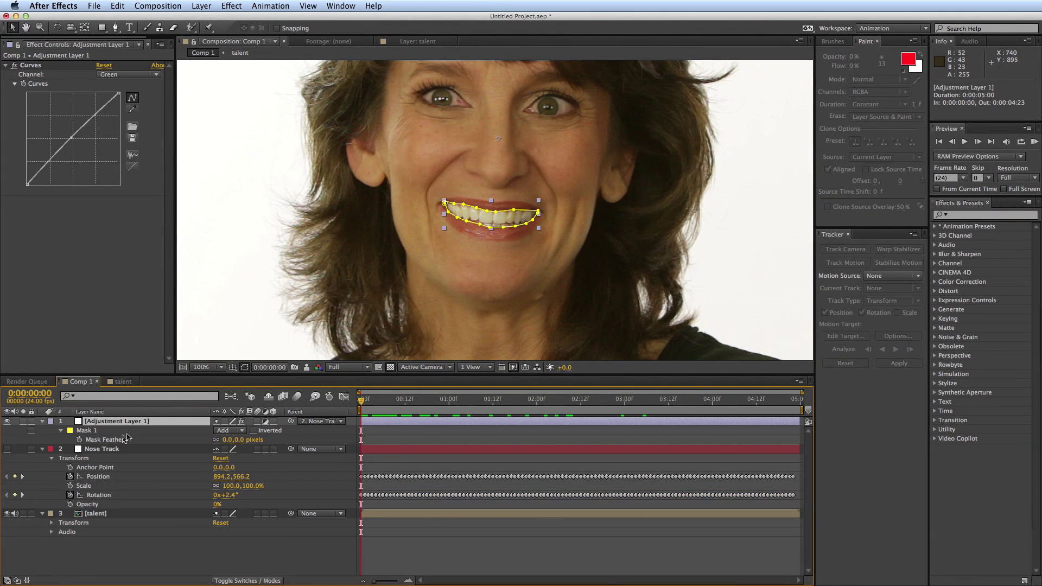
{"action": "left_click_drag", "start_coordinate": [234, 444], "coordinate": [242, 438]}
{"action": "left_click", "coordinate": [449, 555]}
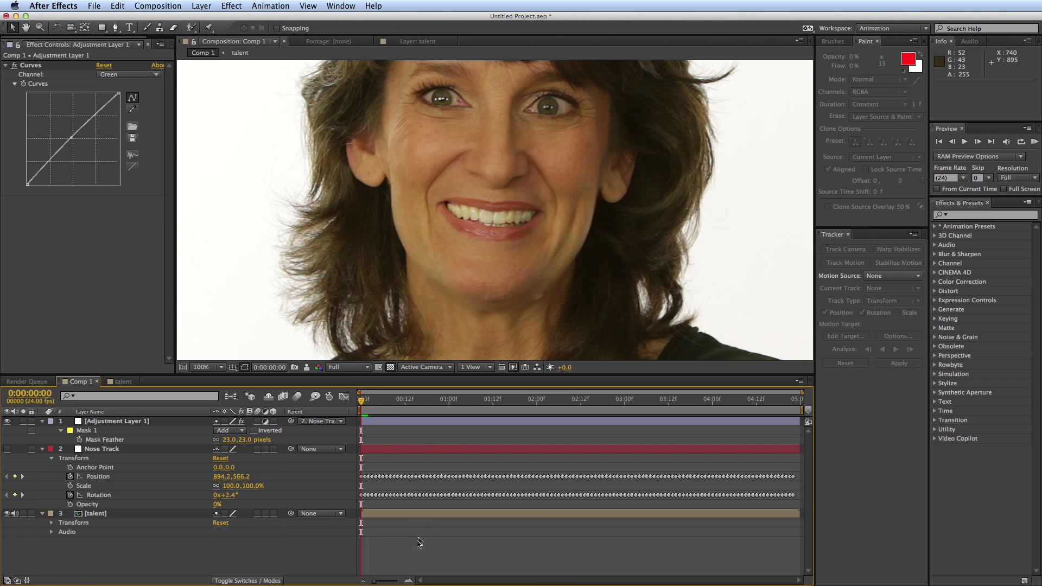
Step: Play back the feathered correction, then compare the first frame with Adjustment Layer 1 hidden and shown
{"action": "key", "text": "space"}
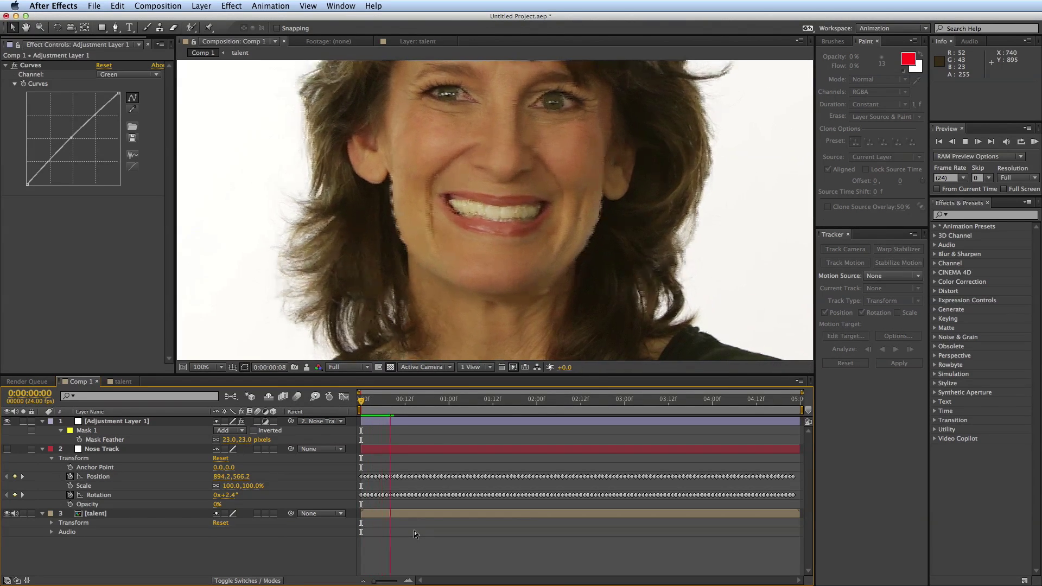
{"action": "scroll", "coordinate": [526, 182], "scroll_direction": "down", "scroll_amount": 2}
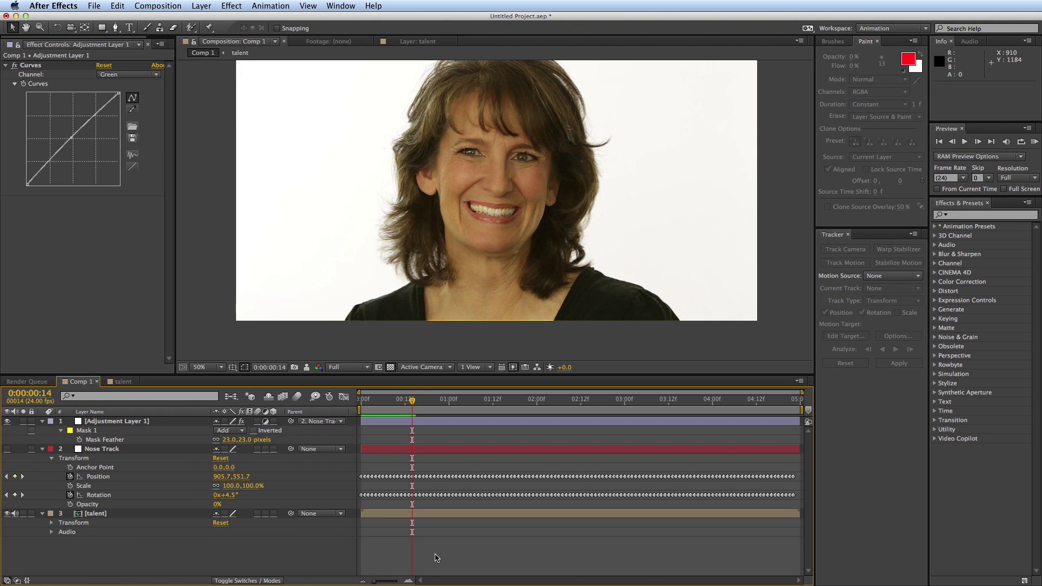
{"action": "key", "text": "Home"}
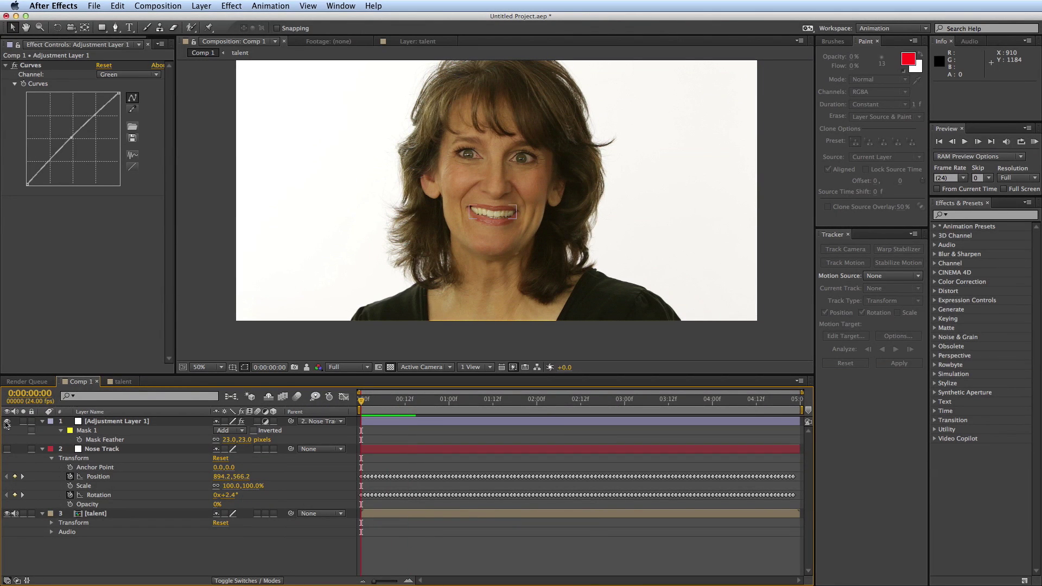
{"action": "left_click", "coordinate": [7, 421]}
{"action": "left_click", "coordinate": [7, 421]}
Step: Play Comp 1 up to the closed-mouth frame at 0:00:03:08 and examine the mouth close up
{"action": "key", "text": "space"}
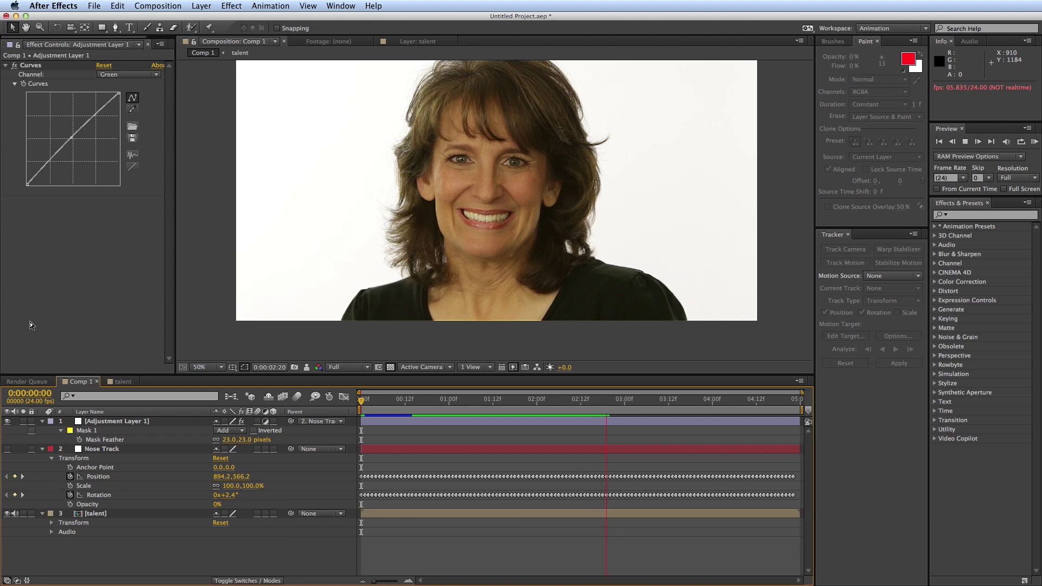
{"action": "key", "text": "space"}
{"action": "key", "text": "space"}
{"action": "scroll", "coordinate": [496, 214], "scroll_direction": "up", "scroll_amount": 4}
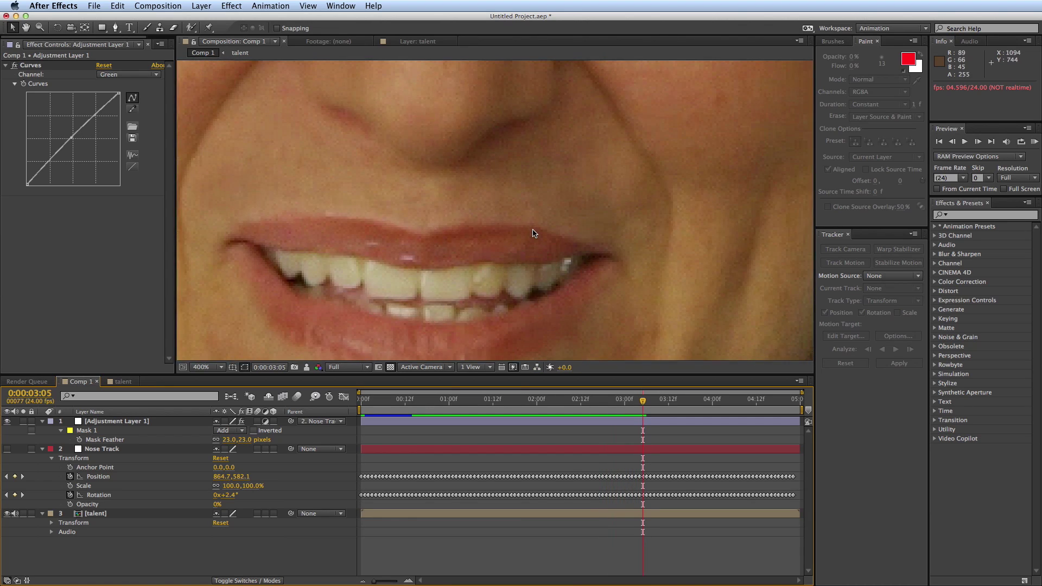
{"action": "key", "text": "space"}
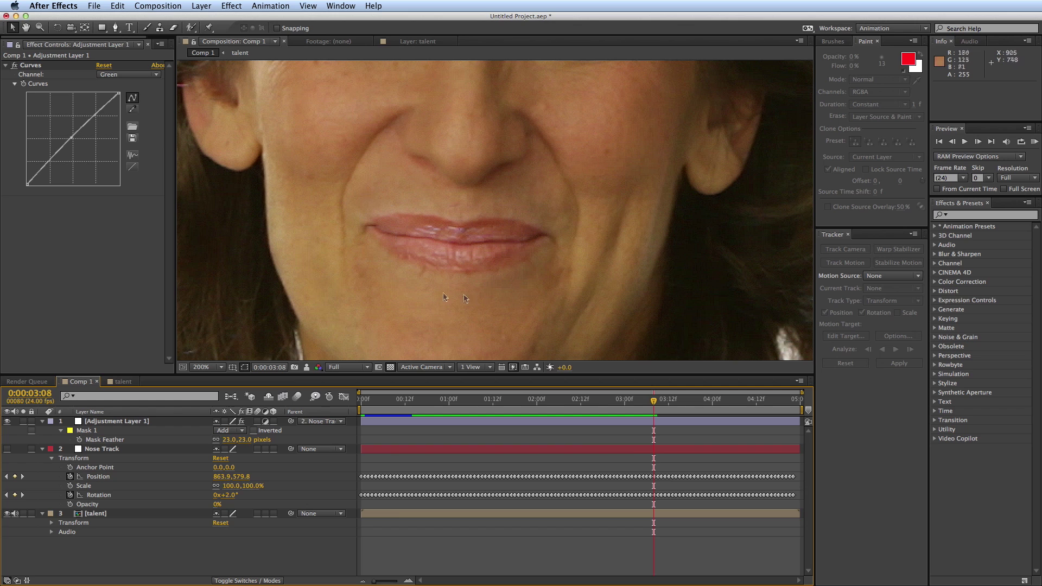
Step: Toggle Adjustment Layer 1's visibility repeatedly at 0:00:03:08 to check how the correction affects the closed lips
{"action": "left_click", "coordinate": [7, 422]}
{"action": "left_click", "coordinate": [6, 422]}
{"action": "left_click", "coordinate": [6, 422]}
{"action": "left_click", "coordinate": [6, 422]}
{"action": "left_click", "coordinate": [6, 422]}
{"action": "left_click", "coordinate": [6, 422]}
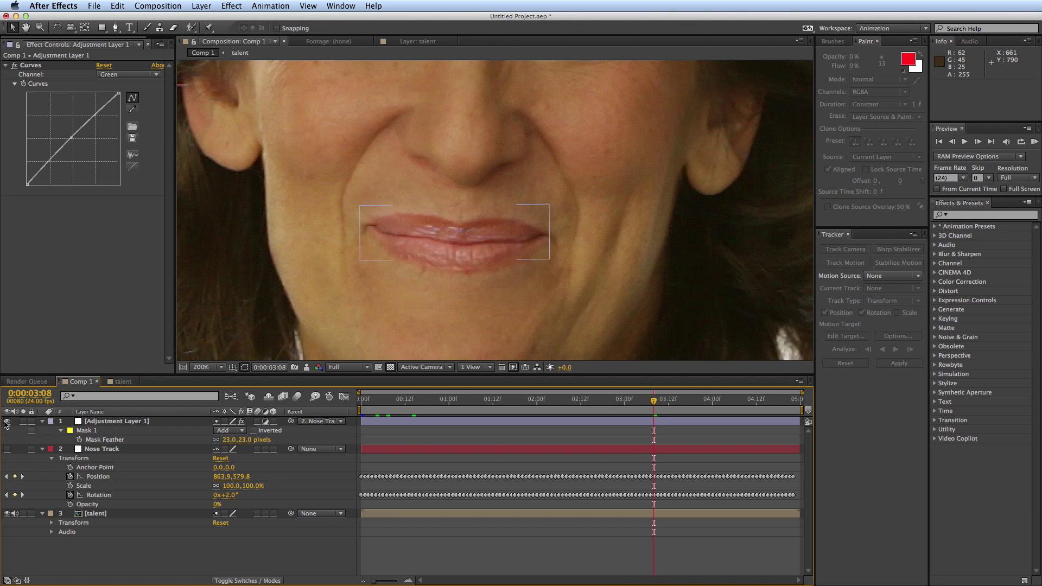
{"action": "left_click", "coordinate": [6, 422]}
{"action": "left_click", "coordinate": [7, 422]}
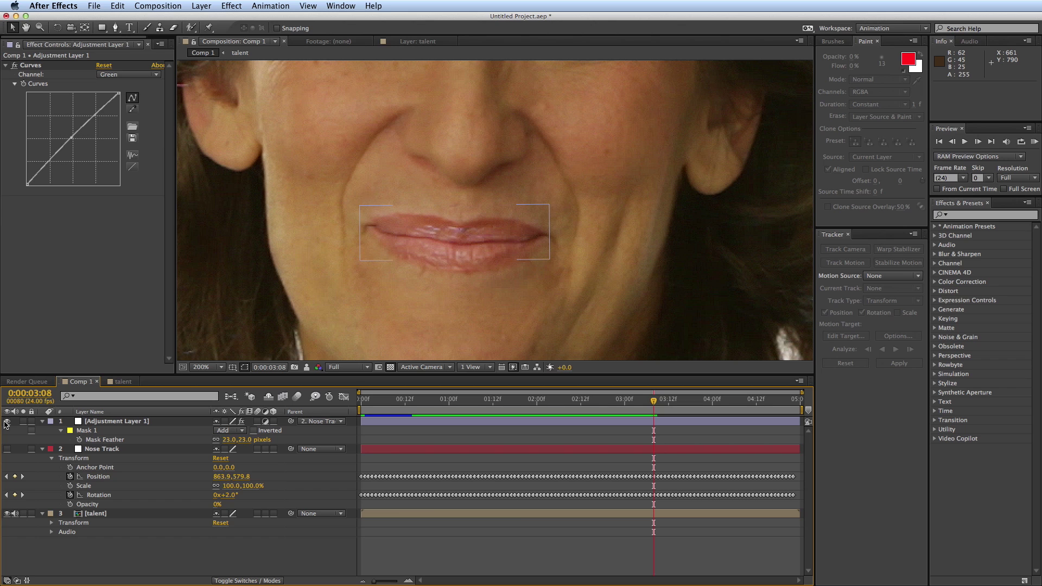
Step: Set a starting Mask Expansion keyframe for Mask 1 at 0:00:03:04, before the mouth closes
{"action": "key", "text": "Page_Up"}
{"action": "key", "text": "Page_Up"}
{"action": "key", "text": "Page_Up"}
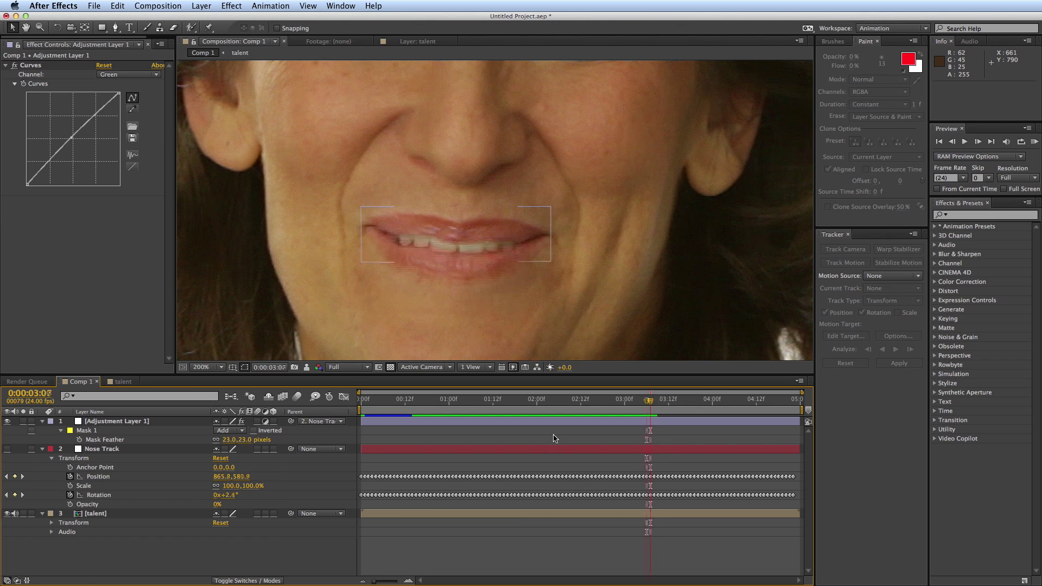
{"action": "key", "text": "Page_Up"}
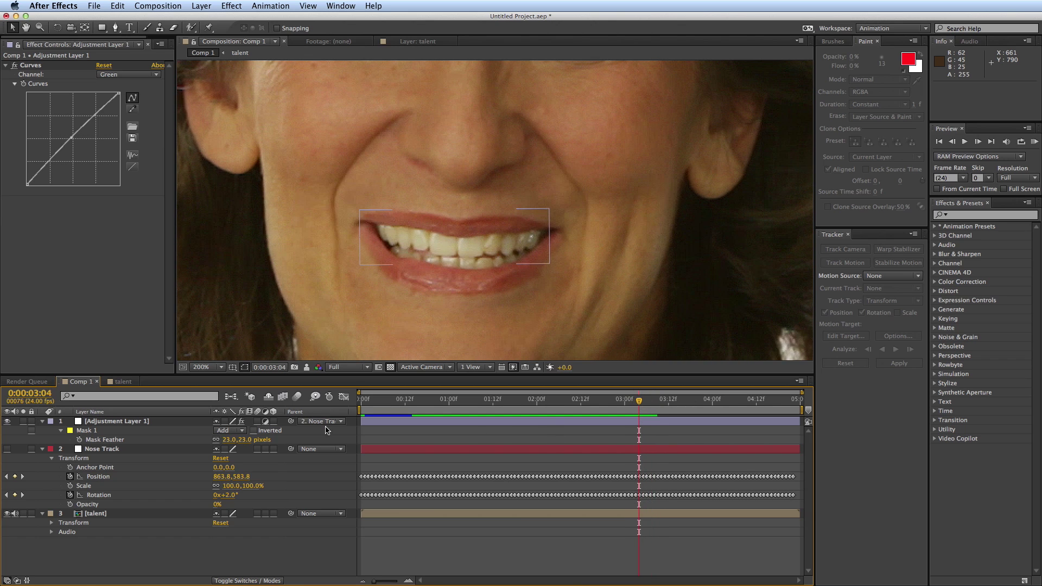
{"action": "left_click", "coordinate": [126, 430]}
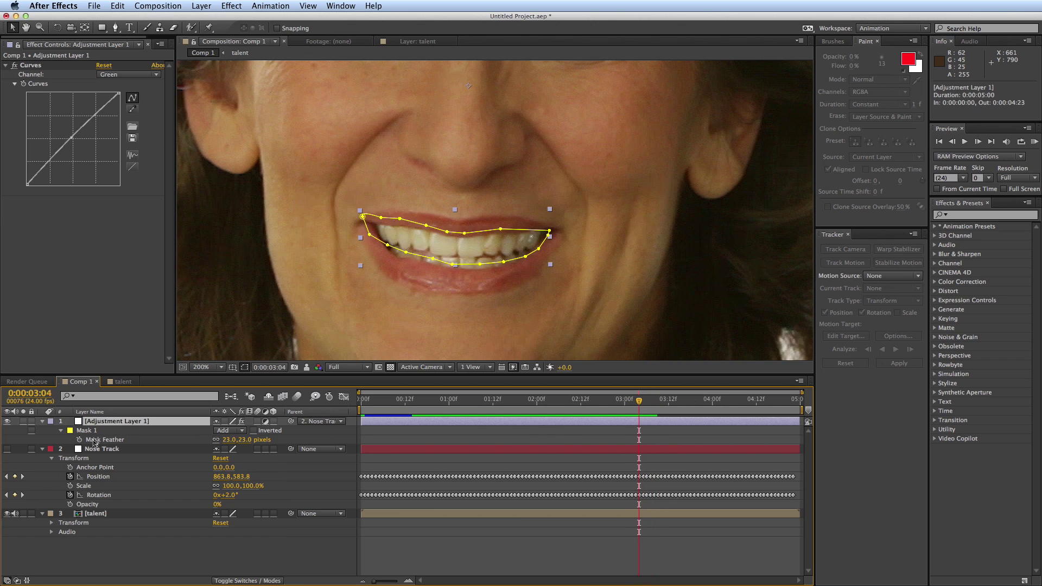
{"action": "left_click", "coordinate": [62, 431]}
{"action": "left_click", "coordinate": [61, 430]}
{"action": "left_click", "coordinate": [100, 439]}
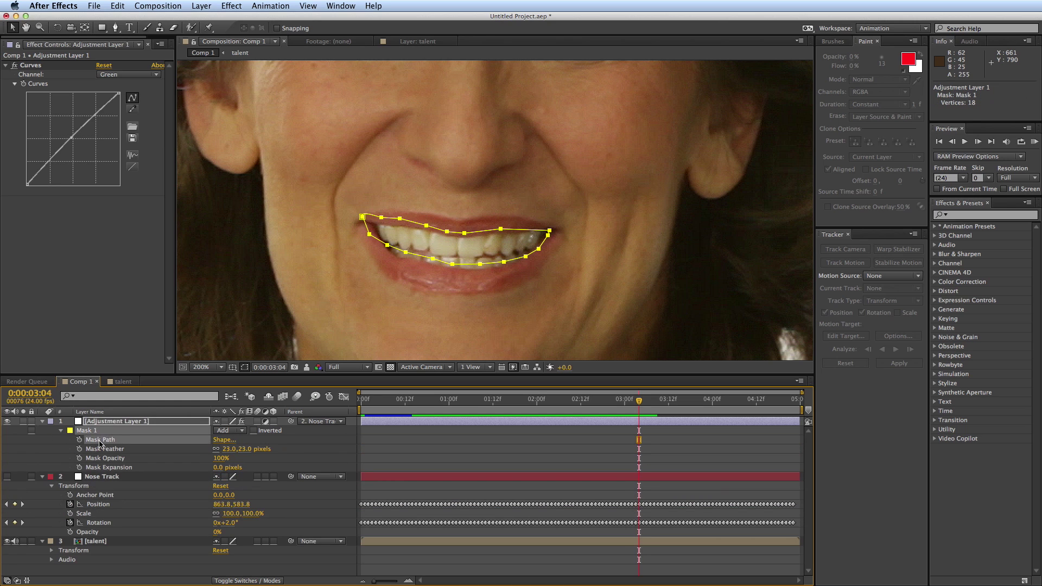
{"action": "left_click", "coordinate": [105, 468]}
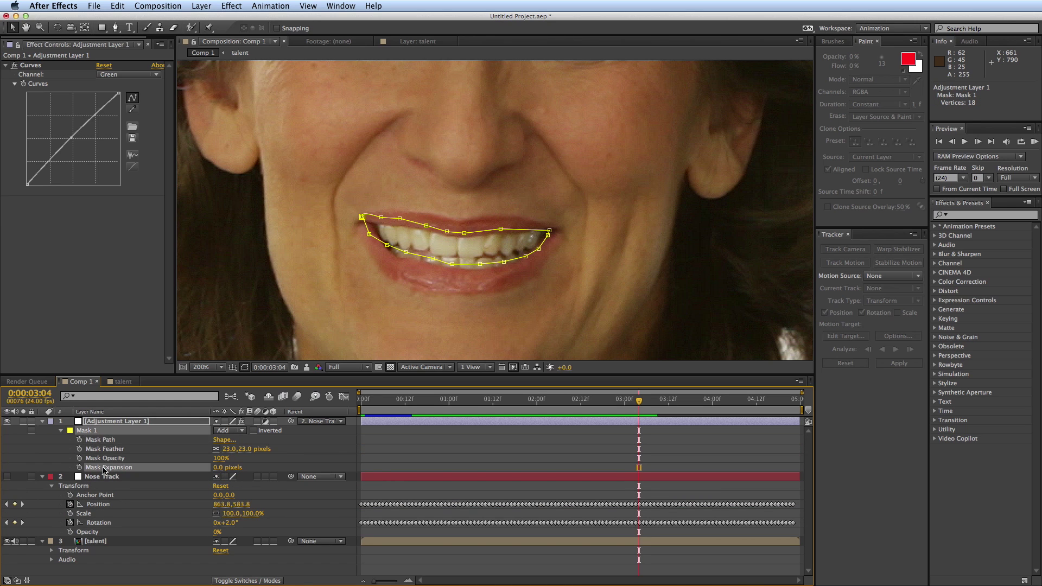
{"action": "left_click", "coordinate": [79, 468]}
Step: Set Mask 1's Mask Expansion to -11 pixels at 0:00:03:08, where the mouth is closed
{"action": "key", "text": "Page_Down"}
{"action": "key", "text": "Page_Down"}
{"action": "key", "text": "Page_Down"}
{"action": "key", "text": "Page_Down"}
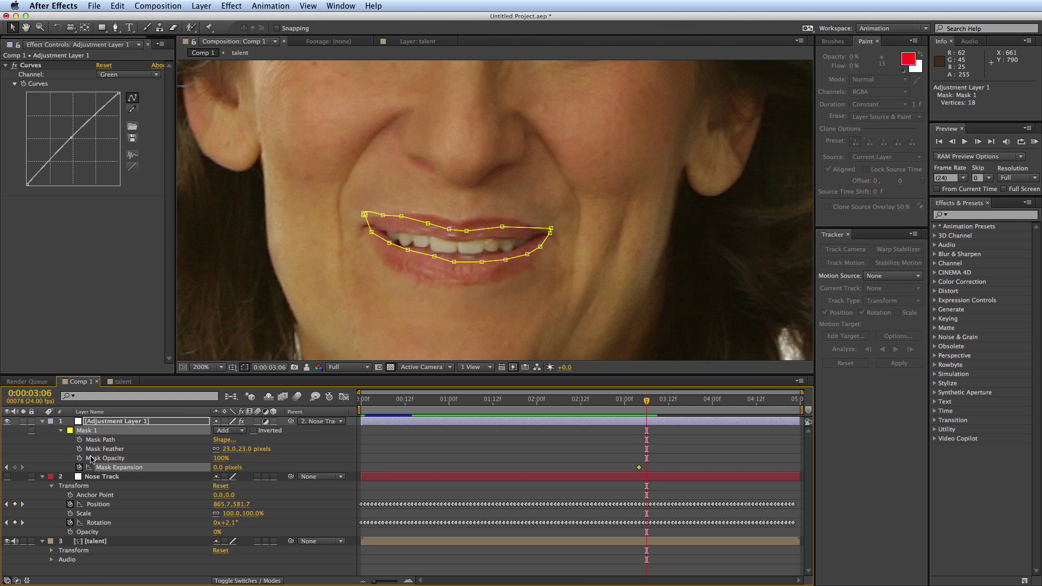
{"action": "left_click_drag", "start_coordinate": [216, 471], "coordinate": [205, 467]}
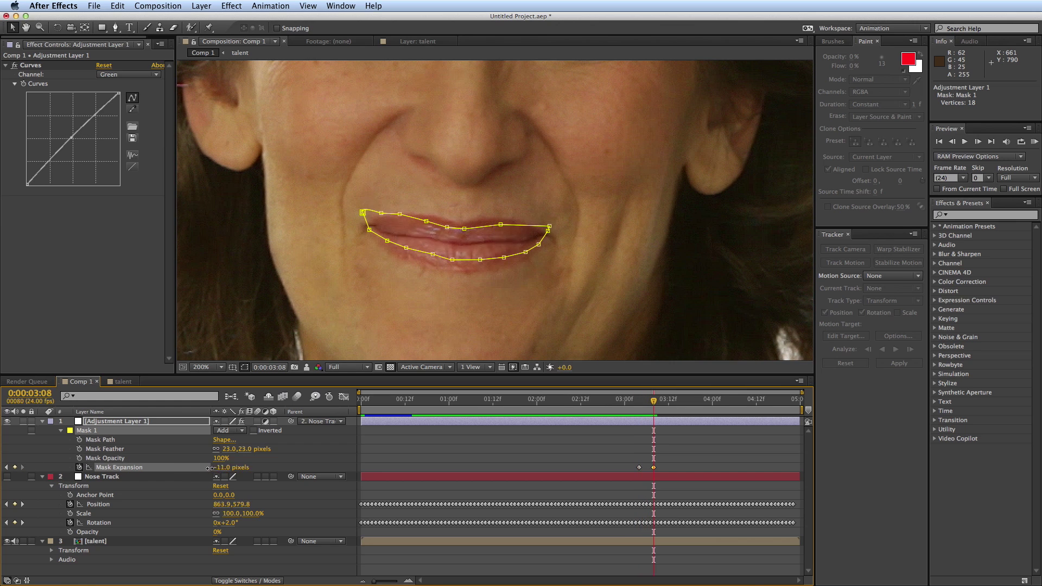
Step: Step through the frames between 0:00:03:08 and 0:00:03:03 to check the Mask Expansion against the closing mouth
{"action": "key", "text": "Page_Up"}
{"action": "key", "text": "Page_Up"}
{"action": "key", "text": "Page_Up"}
{"action": "key", "text": "Page_Up"}
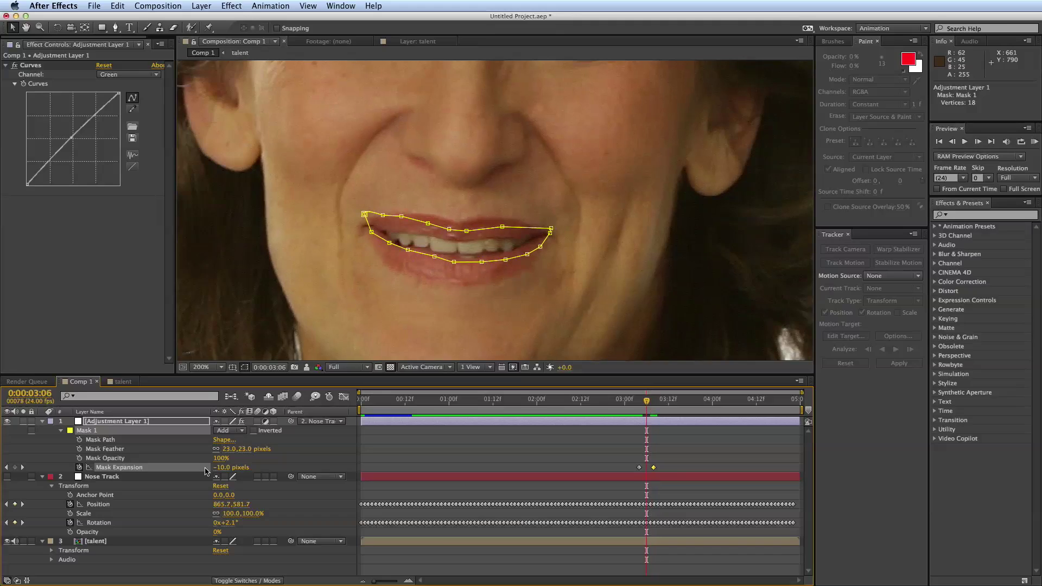
{"action": "key", "text": "Page_Down"}
{"action": "key", "text": "Page_Down"}
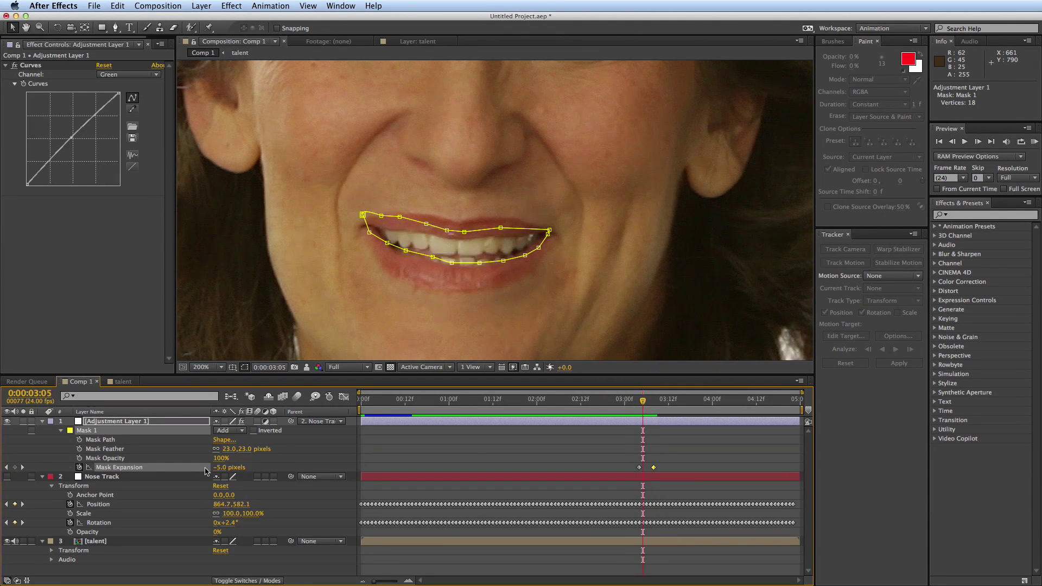
{"action": "key", "text": "Page_Up"}
{"action": "key", "text": "Page_Up"}
{"action": "key", "text": "Page_Up"}
{"action": "key", "text": "Page_Up"}
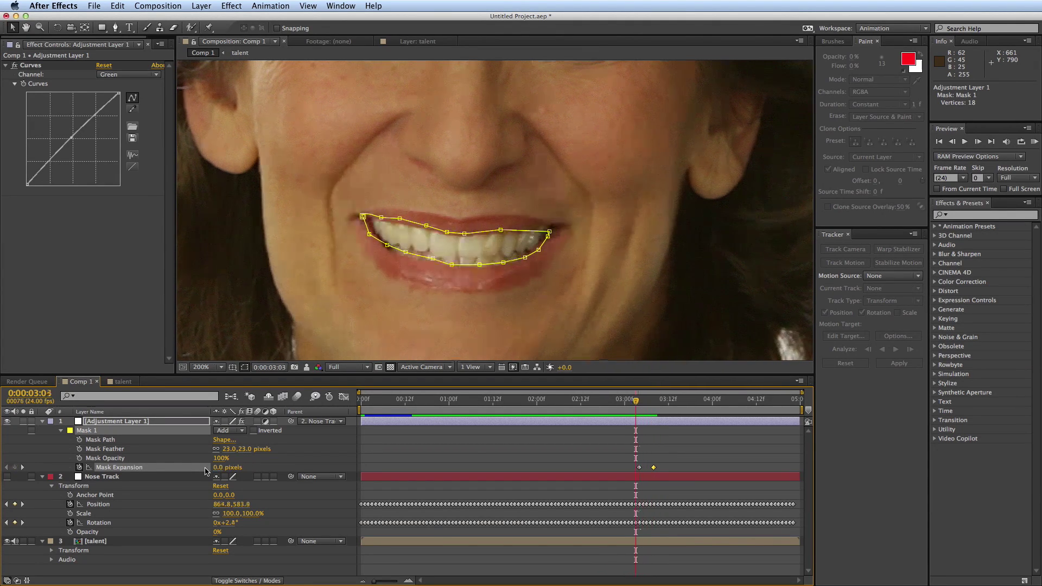
Step: Adjust Mask 1's Mask Expansion at 0:00:03:06 to add an in-between keyframe, and check the following frame
{"action": "key", "text": "Page_Down"}
{"action": "key", "text": "Page_Down"}
{"action": "key", "text": "Page_Down"}
{"action": "key", "text": "Page_Down"}
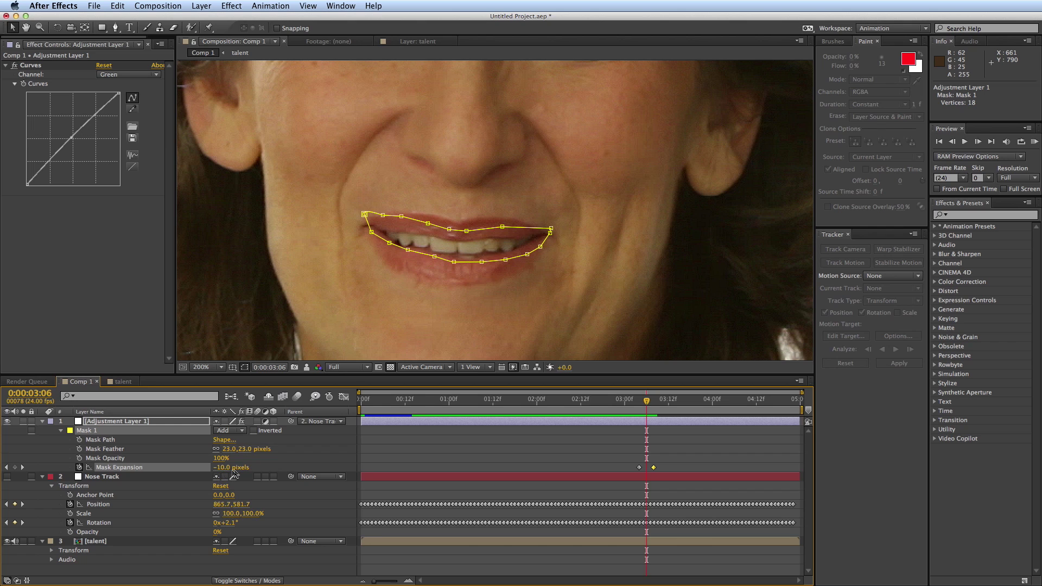
{"action": "left_click_drag", "start_coordinate": [218, 467], "coordinate": [221, 467]}
{"action": "key", "text": "Page_Down"}
{"action": "key", "text": "Page_Down"}
{"action": "key", "text": "Page_Down"}
{"action": "key", "text": "Page_Down"}
{"action": "key", "text": "Page_Down"}
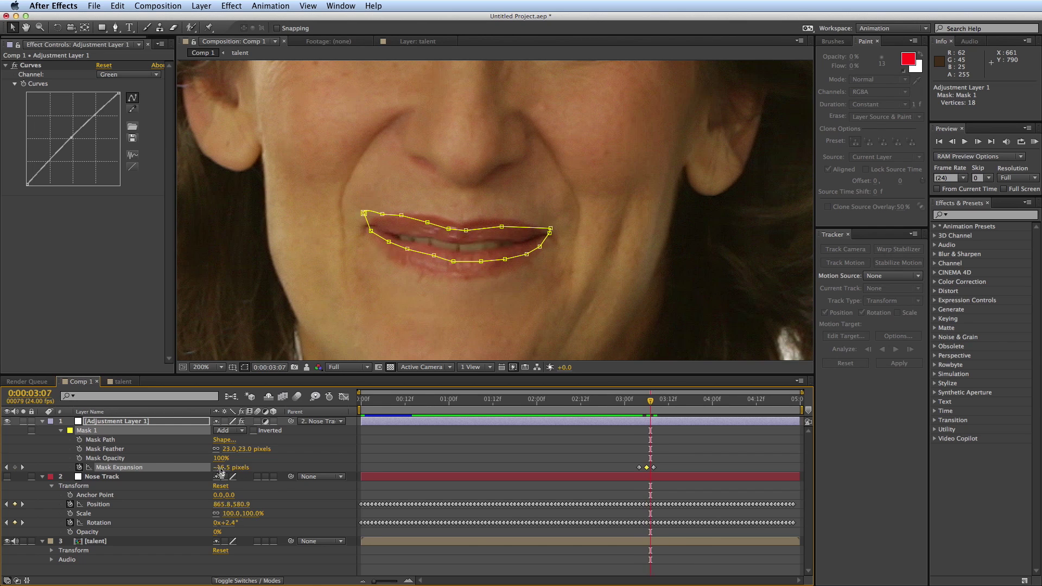
Step: Add a Mask Expansion keyframe of -20 pixels for Mask 1 at 0:00:04:05, before the mouth reopens
{"action": "key", "text": "Page_Down"}
{"action": "key", "text": "Page_Down"}
{"action": "key", "text": "Page_Down"}
{"action": "key", "text": "Page_Down"}
{"action": "key", "text": "Page_Down"}
{"action": "key", "text": "Page_Down"}
{"action": "key", "text": "Page_Down"}
{"action": "key", "text": "Page_Down"}
{"action": "key", "text": "Page_Down"}
{"action": "key", "text": "Page_Down"}
{"action": "key", "text": "Page_Down"}
{"action": "key", "text": "Page_Down"}
{"action": "key", "text": "Page_Down"}
{"action": "key", "text": "Page_Down"}
{"action": "key", "text": "Page_Down"}
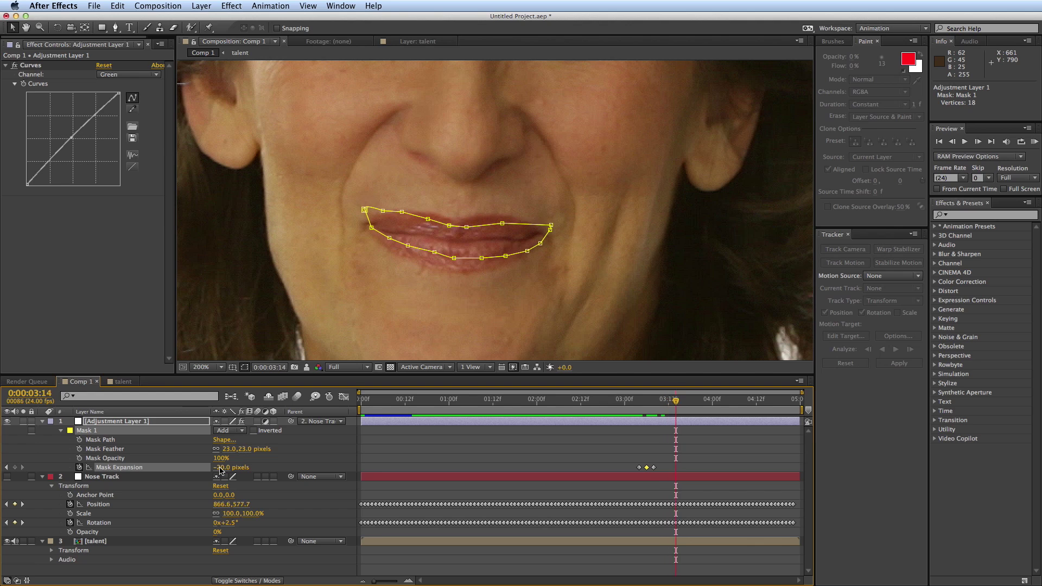
{"action": "key", "text": "Page_Down"}
{"action": "key", "text": "Page_Down"}
{"action": "key", "text": "Page_Down"}
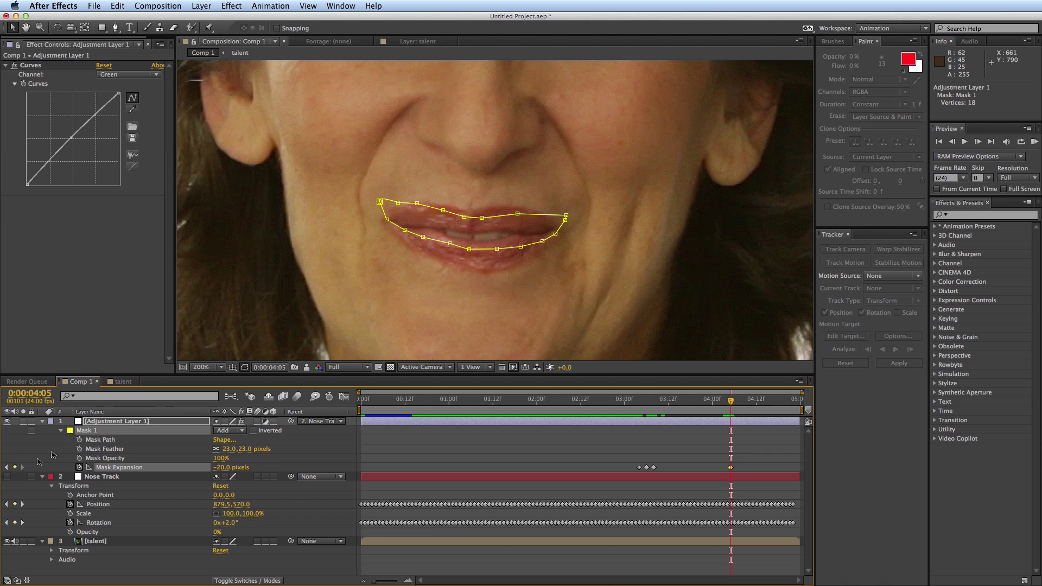
Step: Partially reduce Mask 1's contraction with a Mask Expansion keyframe at 0:00:04:12, where the teeth start to show
{"action": "key", "text": "Page_Down"}
{"action": "key", "text": "Page_Down"}
{"action": "key", "text": "Page_Down"}
{"action": "key", "text": "Page_Down"}
{"action": "key", "text": "Page_Down"}
{"action": "key", "text": "Page_Down"}
{"action": "key", "text": "Page_Down"}
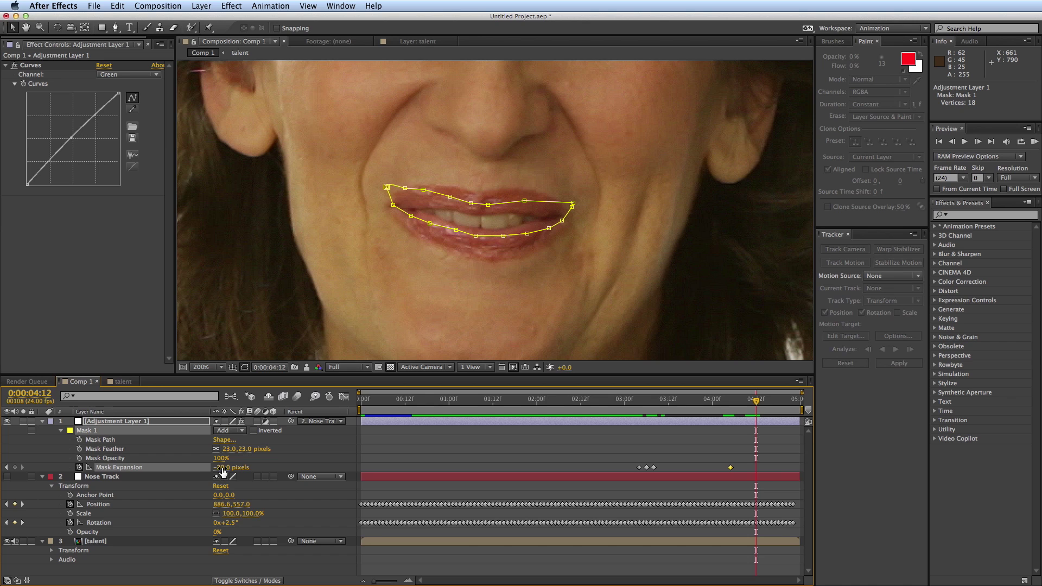
{"action": "left_click_drag", "start_coordinate": [224, 468], "coordinate": [227, 468]}
Step: Add a Mask Expansion keyframe at 0:00:04:14 and set Mask Expansion to 0 pixels at 0:00:04:15, where the smile is open
{"action": "key", "text": "Page_Down"}
{"action": "key", "text": "Page_Down"}
{"action": "key", "text": "Page_Down"}
{"action": "key", "text": "Page_Down"}
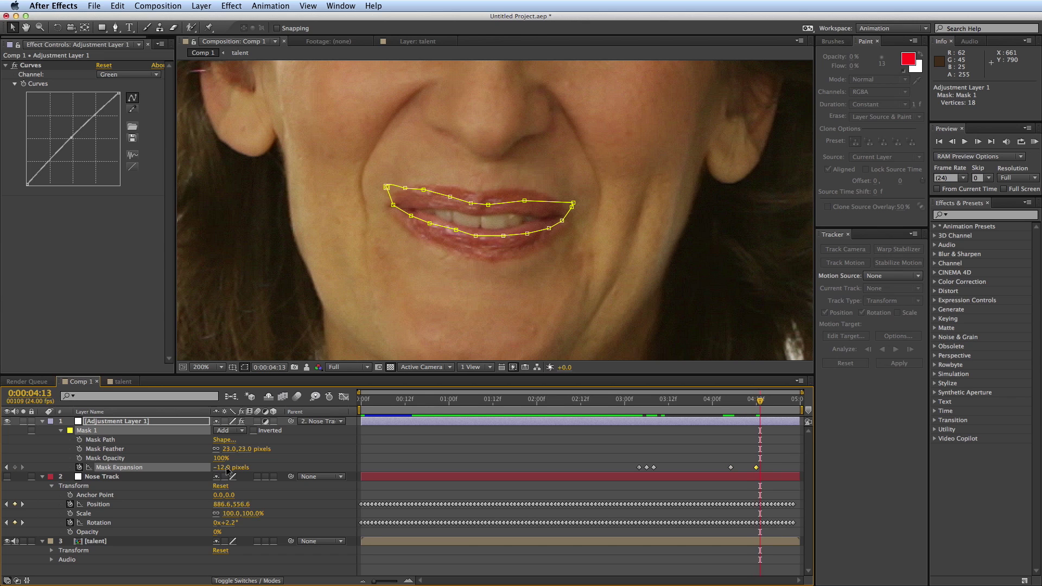
{"action": "key", "text": "Page_Up"}
{"action": "key", "text": "Page_Up"}
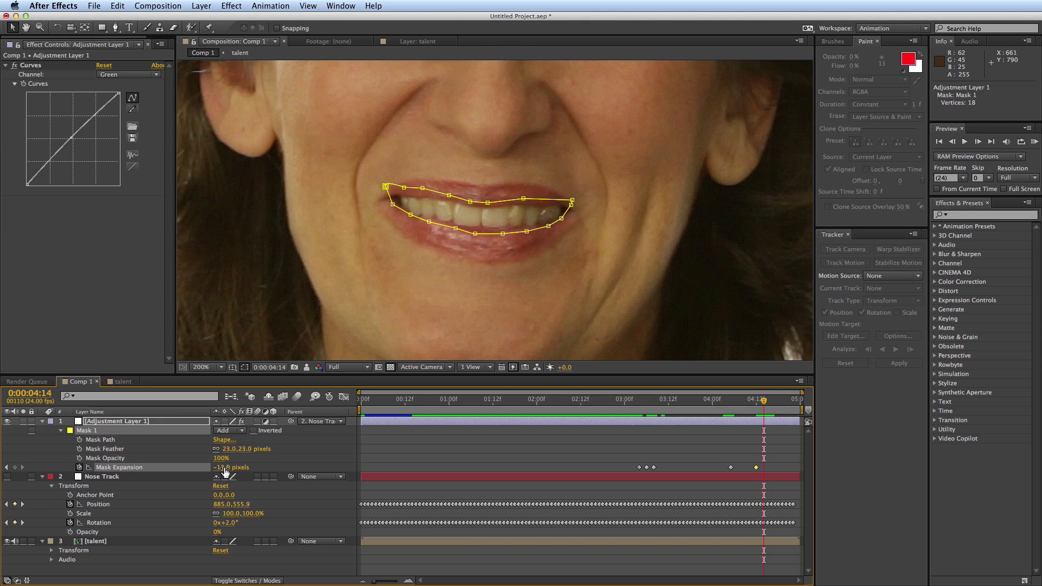
{"action": "key", "text": "Page_Down"}
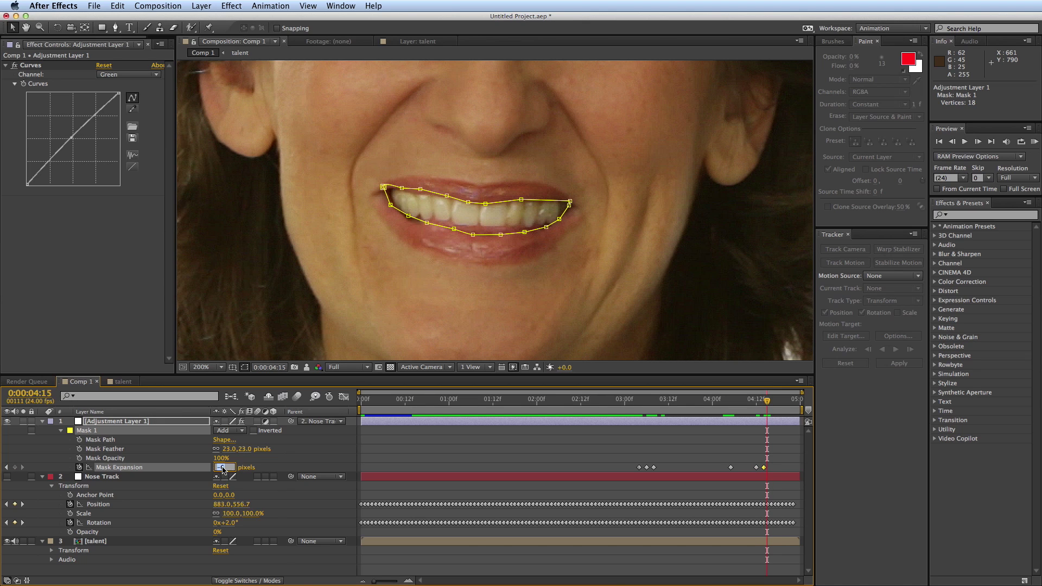
{"action": "type", "text": "0"}
{"action": "key", "text": "Return"}
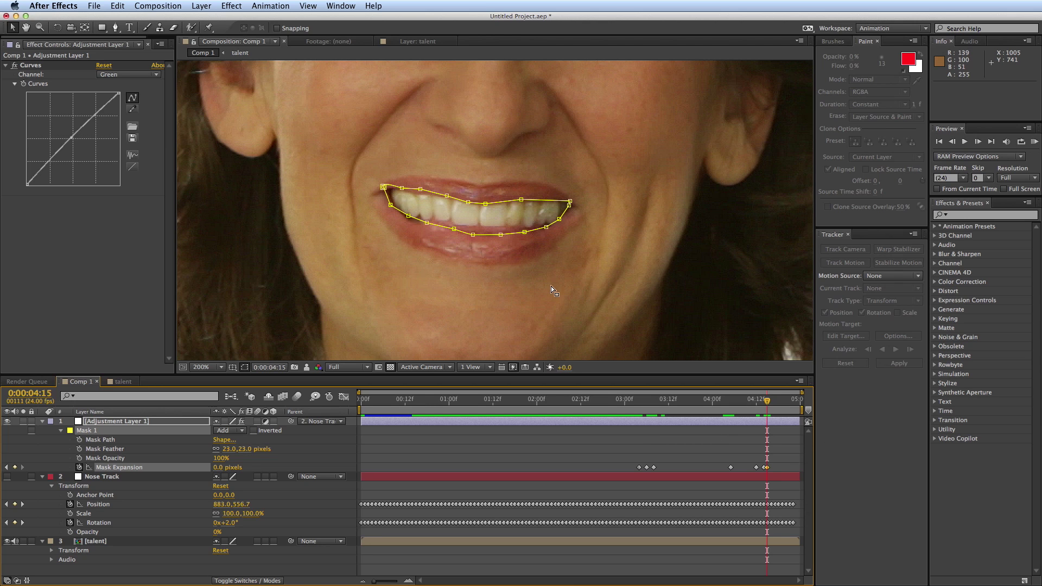
Step: Deselect everything, view Comp 1 at 100%, and play it from 0:00:02:21 to check the animated mask
{"action": "key", "text": "shift+/"}
{"action": "key", "text": "/"}
{"action": "key", "text": "F2"}
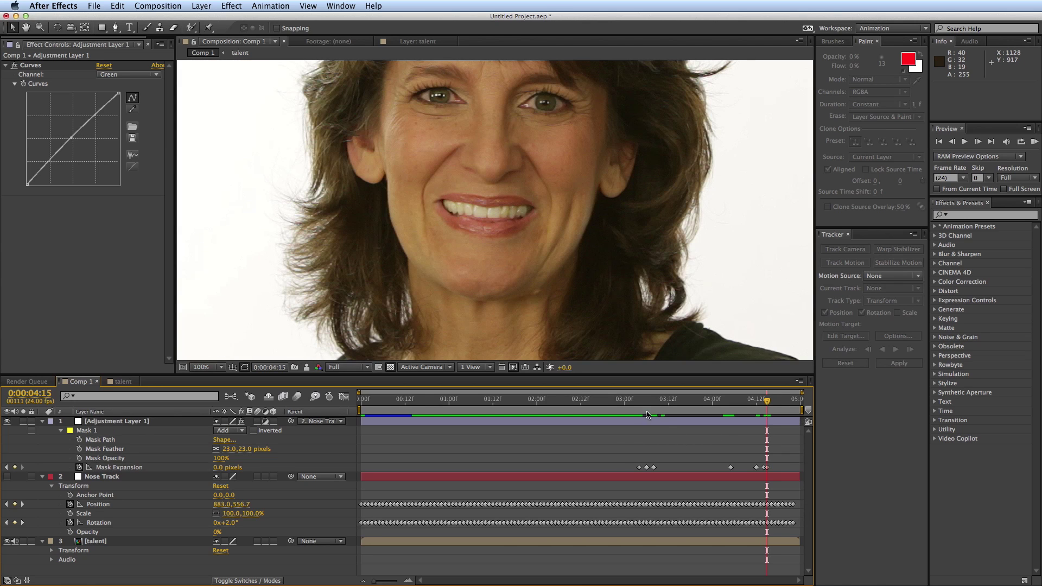
{"action": "left_click", "coordinate": [613, 404]}
{"action": "key", "text": "space"}
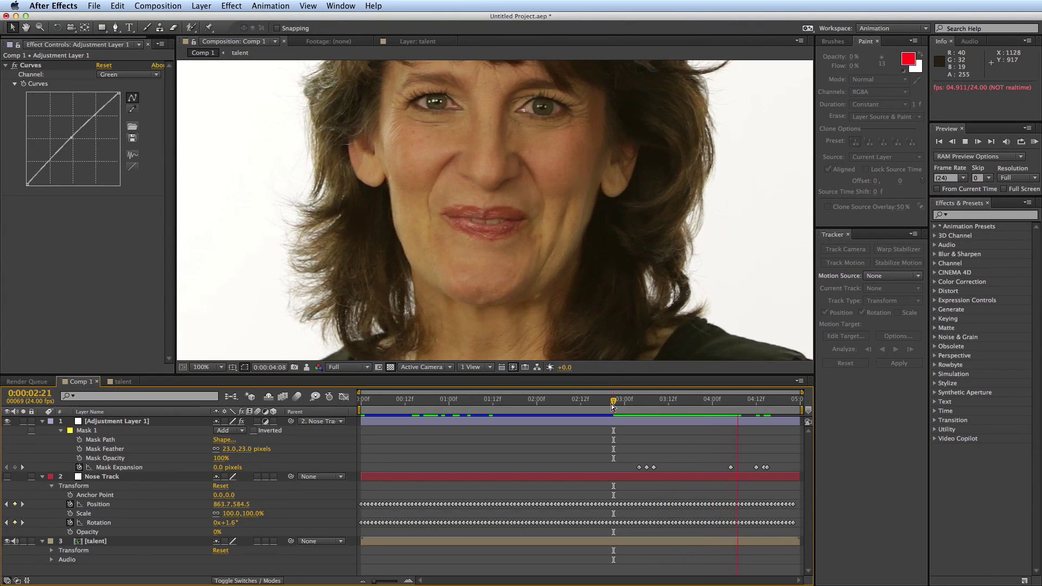
{"action": "key", "text": "space"}
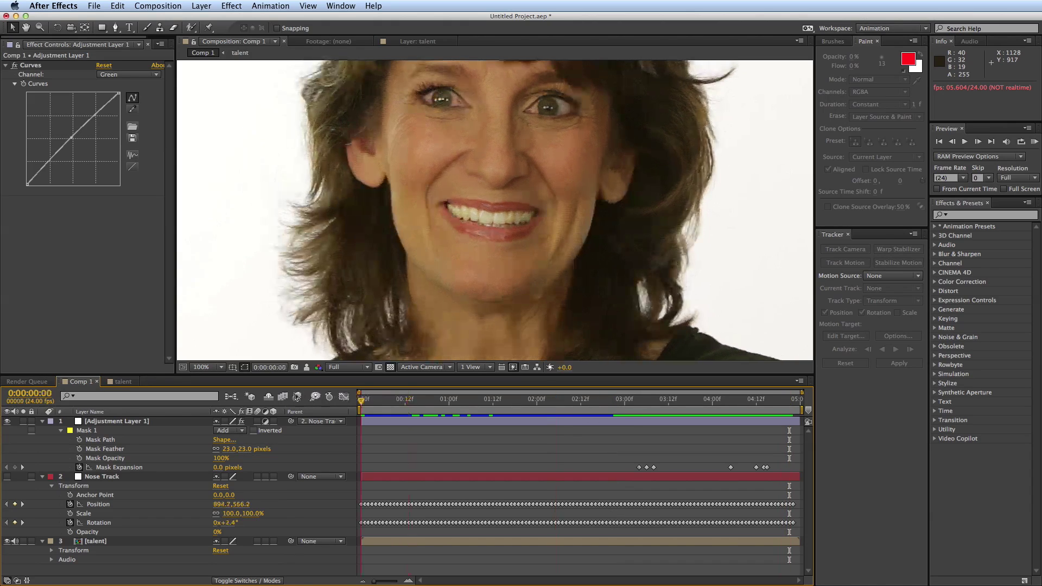